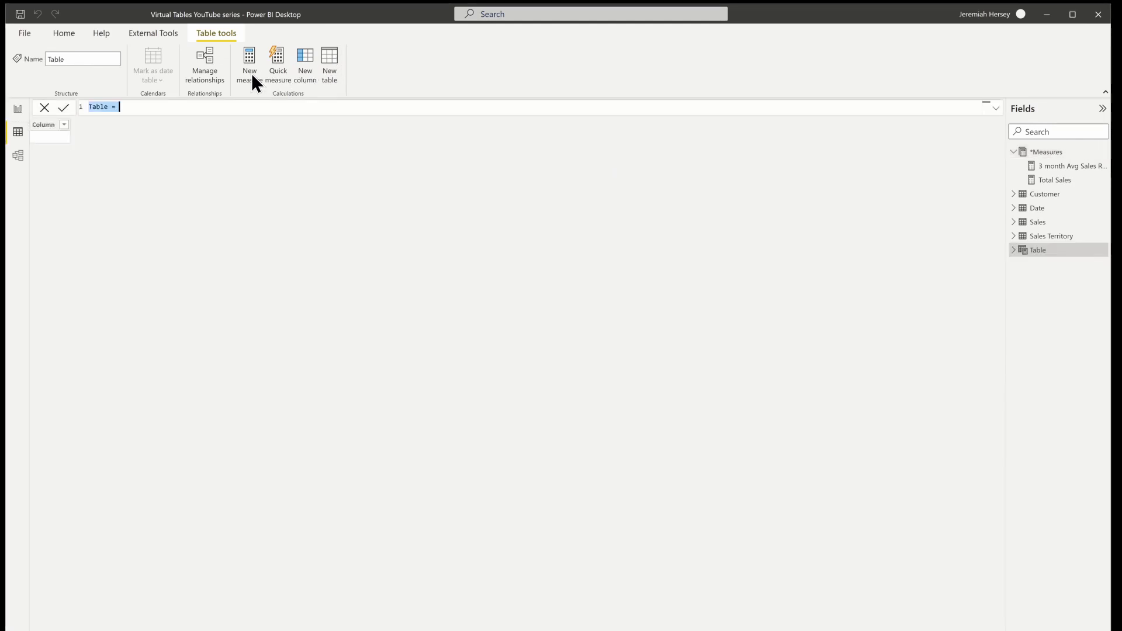
Step: Set Table's formula to VALUES('Date'[Month]) and commit it, listing January through December
{"action": "left_click", "coordinate": [133, 105]}
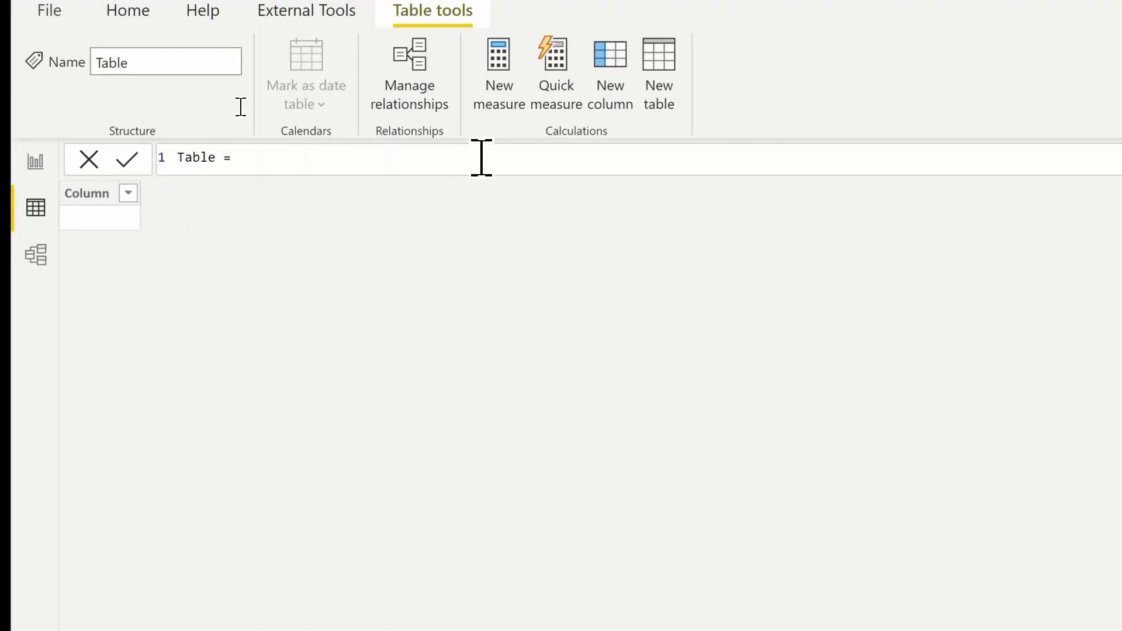
{"action": "type", "text": "V"}
{"action": "key", "text": "Tab"}
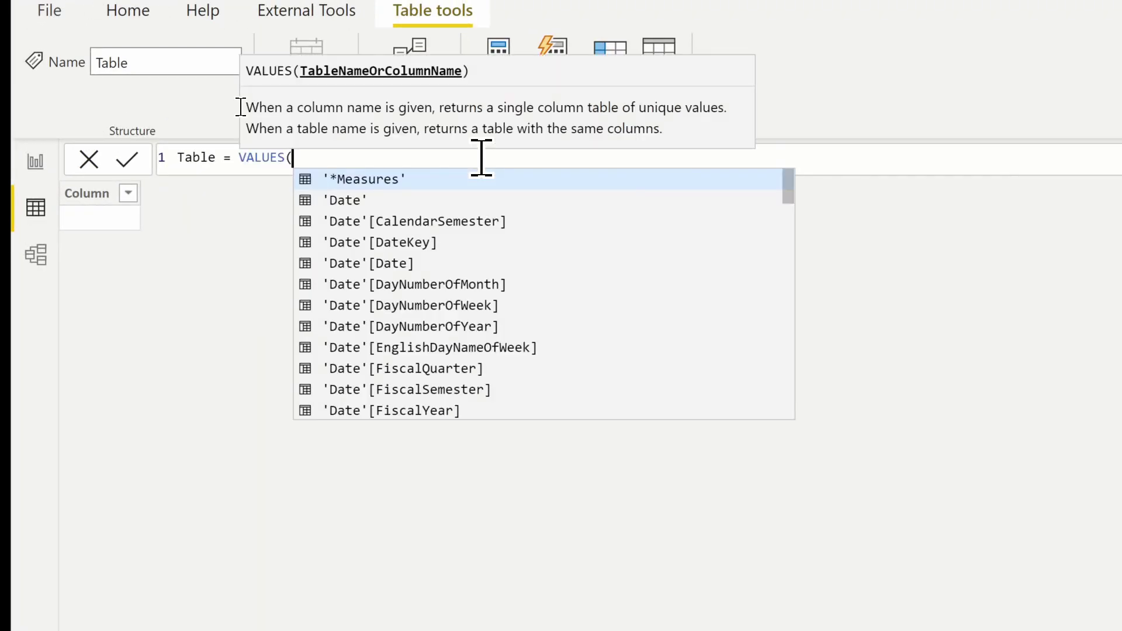
{"action": "type", "text": "'d"}
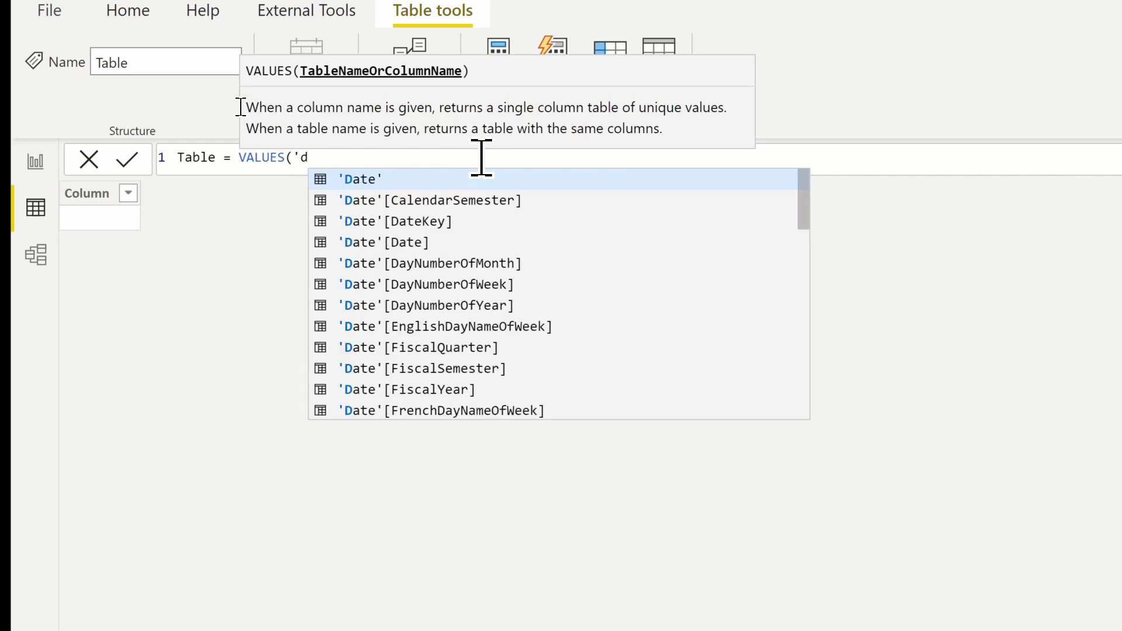
{"action": "key", "text": "Tab"}
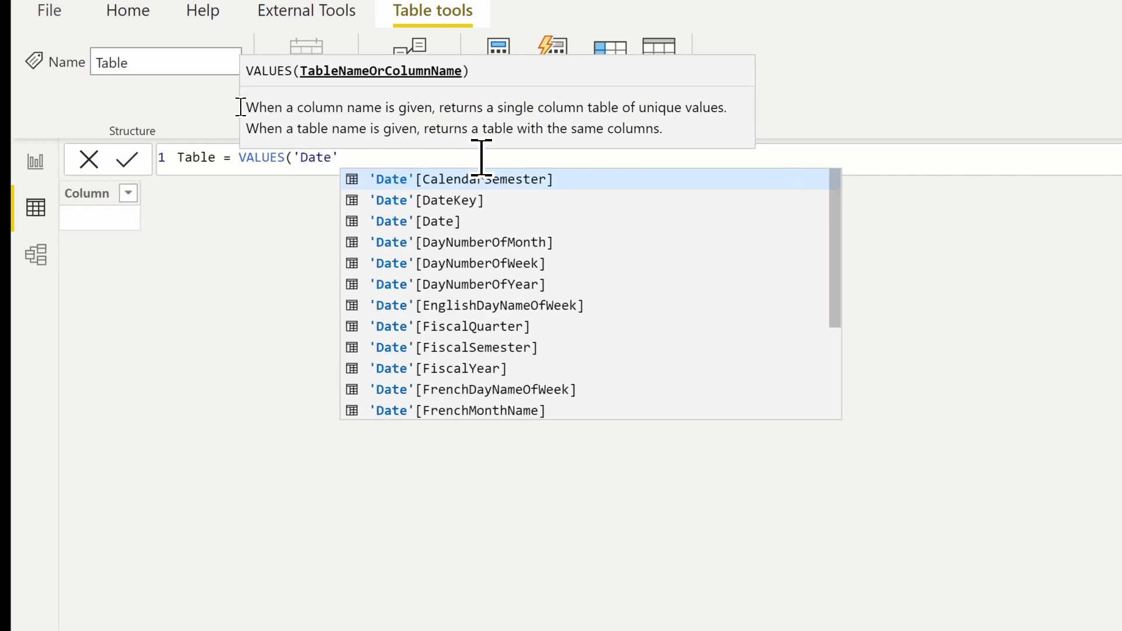
{"action": "type", "text": "[m"}
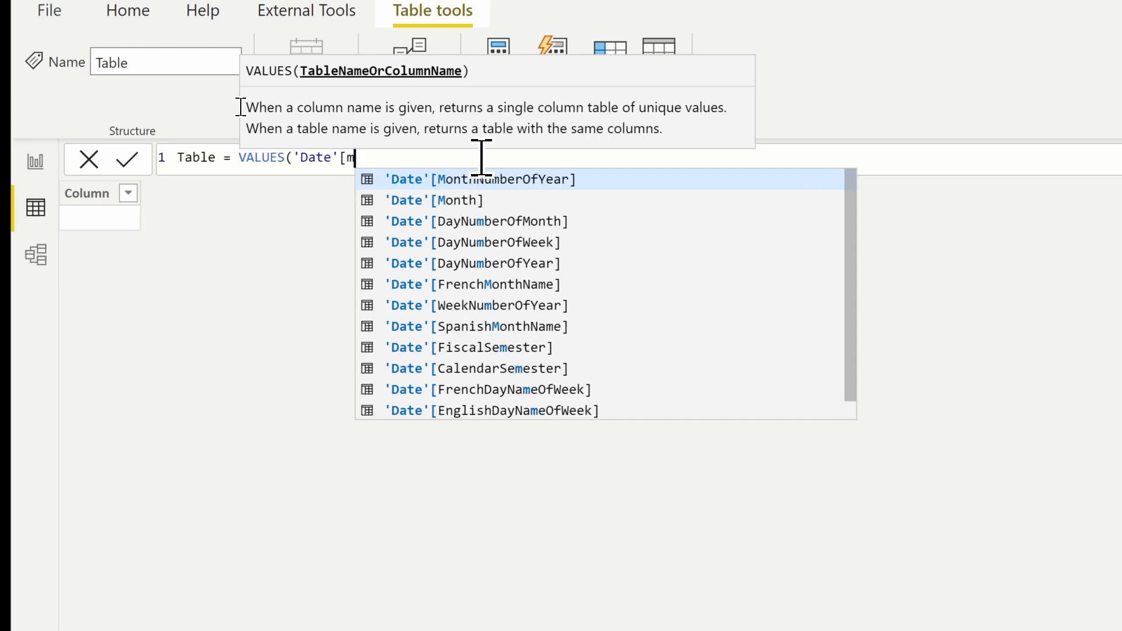
{"action": "key", "text": "Down"}
{"action": "key", "text": "Tab"}
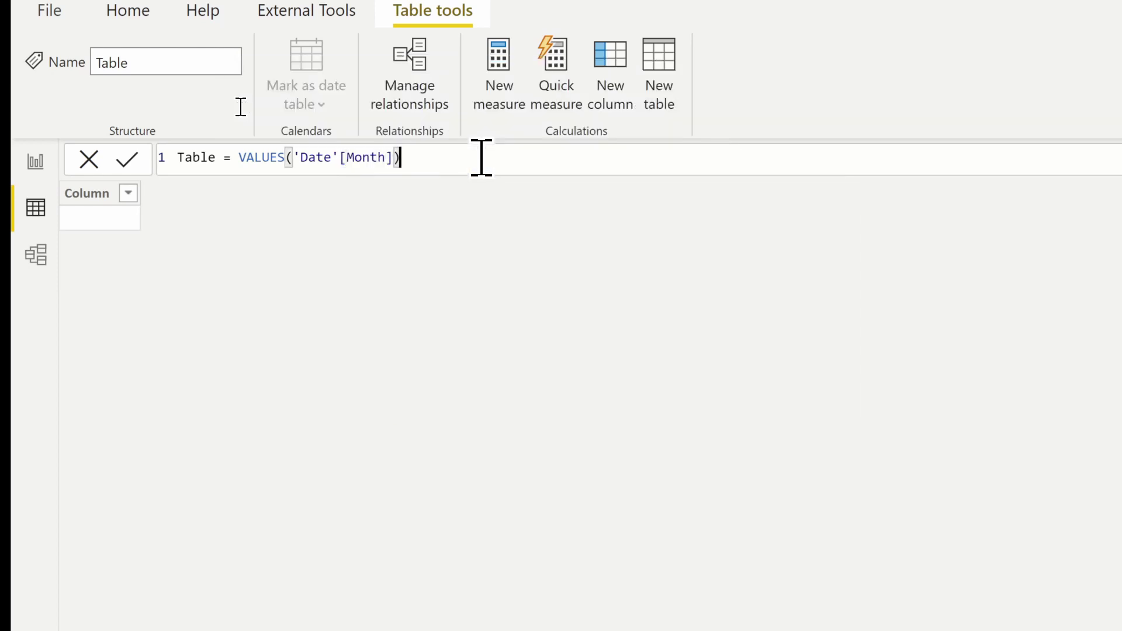
{"action": "left_click", "coordinate": [129, 161]}
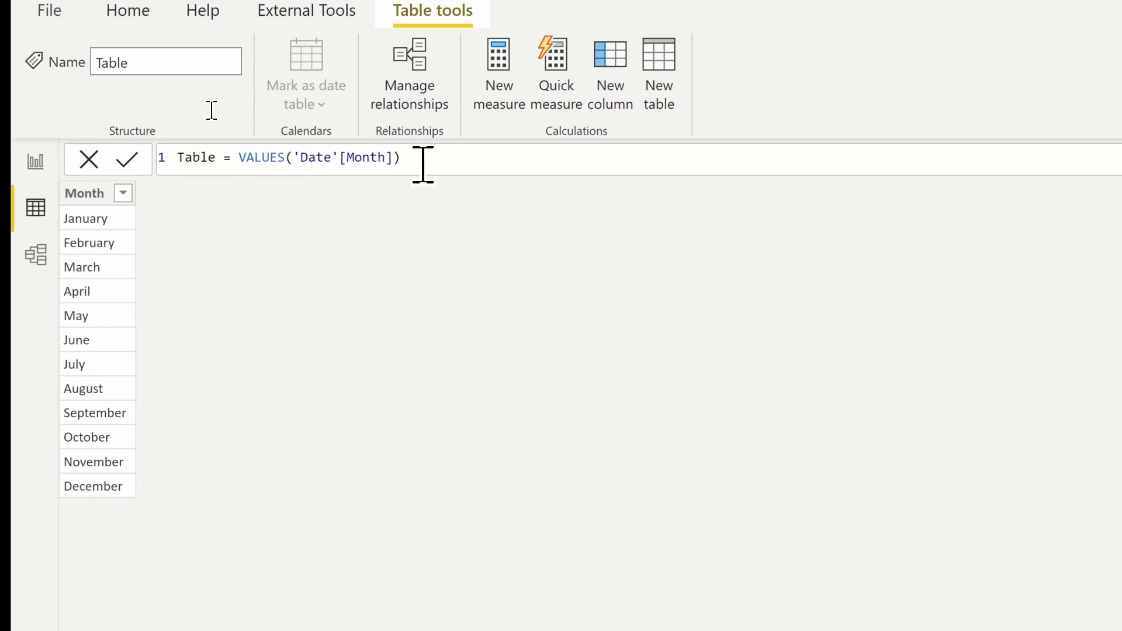
Step: Change Table's formula to VALUES('Sales Territory'[SalesTerritoryRegion]) and commit it
{"action": "left_click_drag", "start_coordinate": [424, 158], "coordinate": [300, 158]}
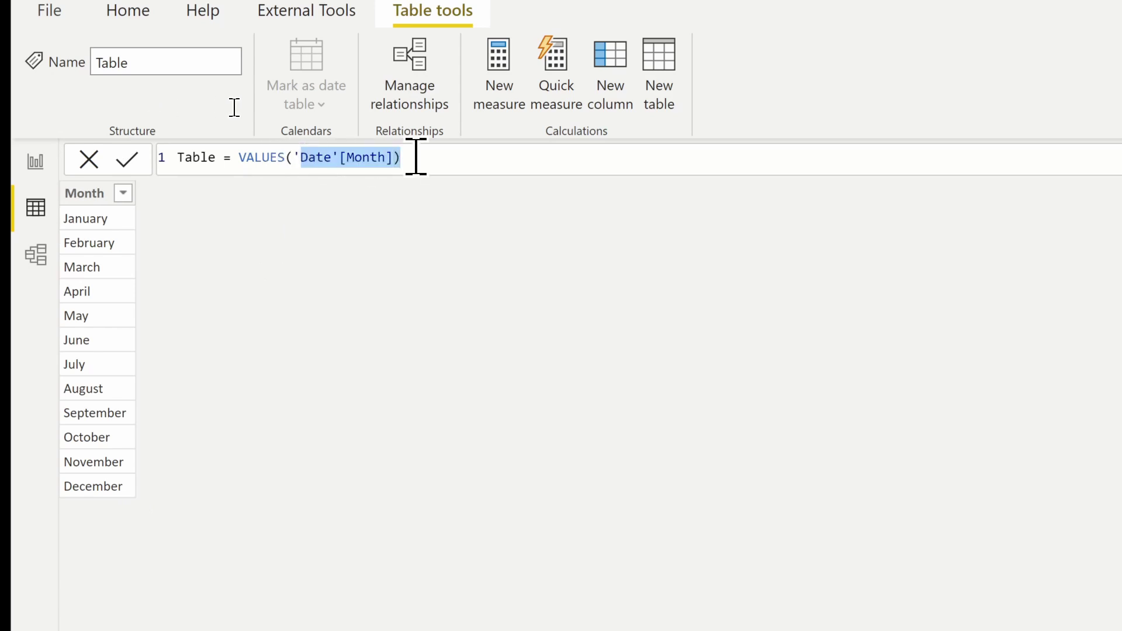
{"action": "type", "text": "s"}
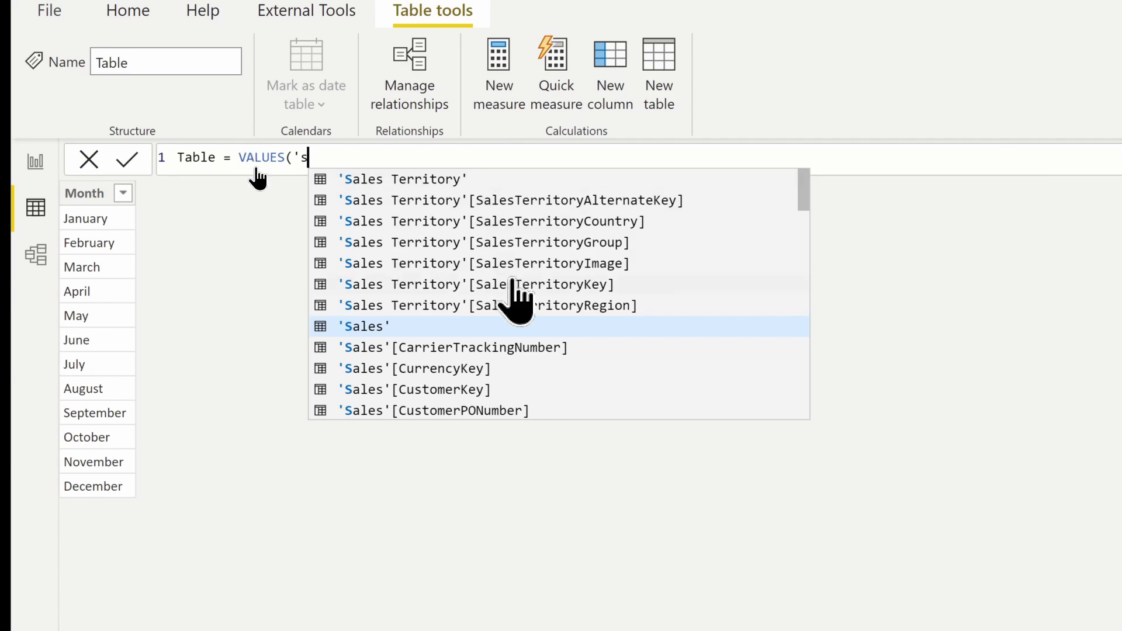
{"action": "left_click", "coordinate": [513, 306]}
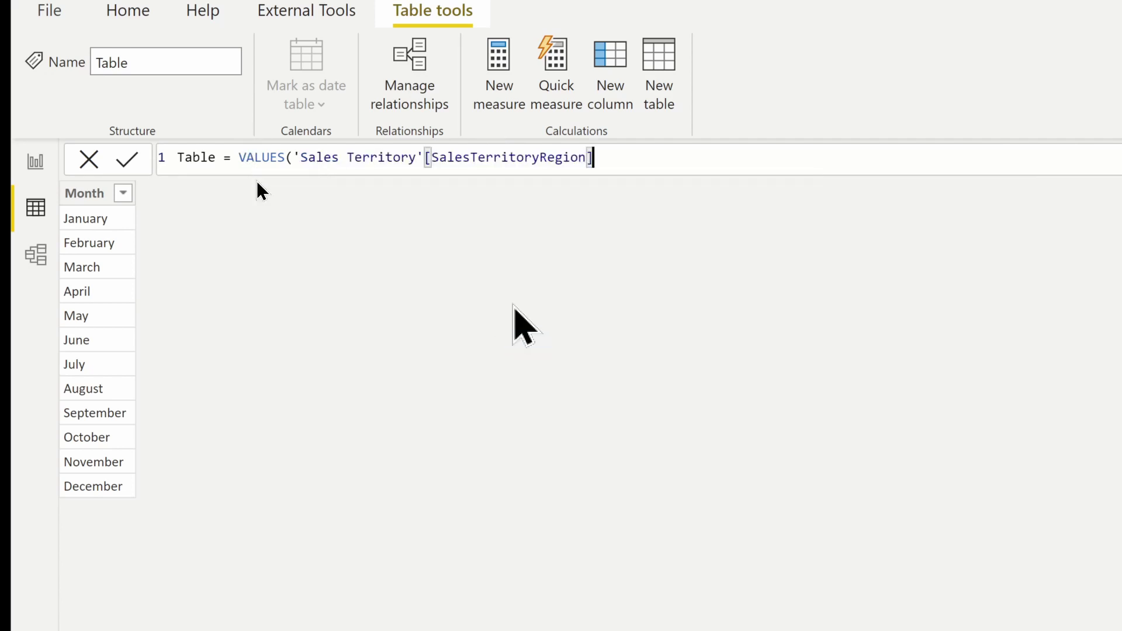
{"action": "type", "text": ")"}
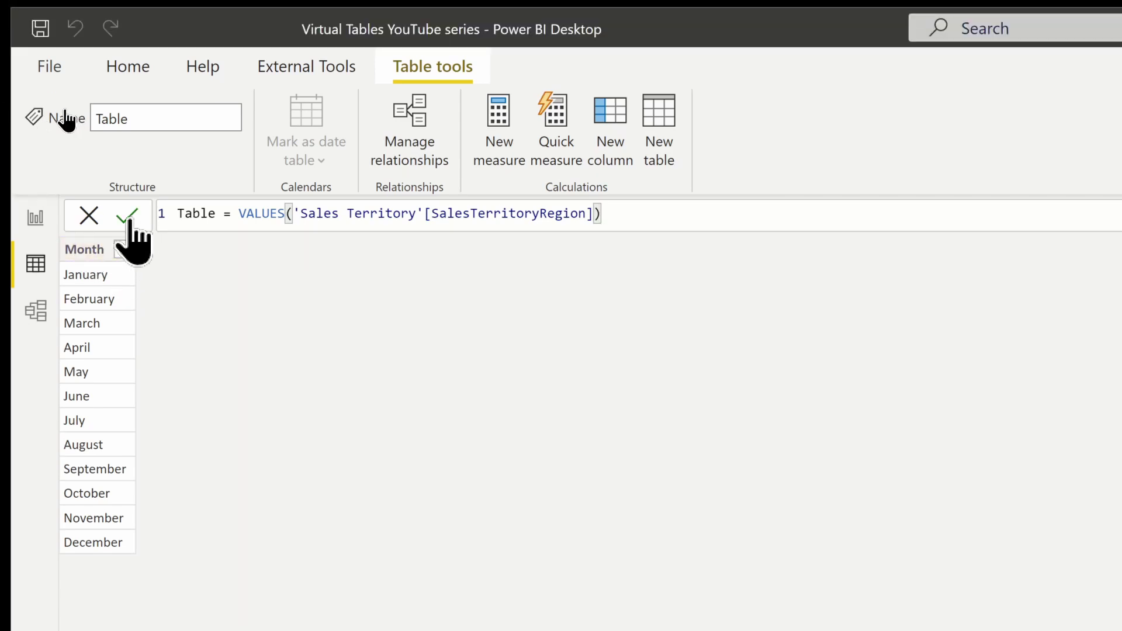
{"action": "left_click", "coordinate": [127, 217]}
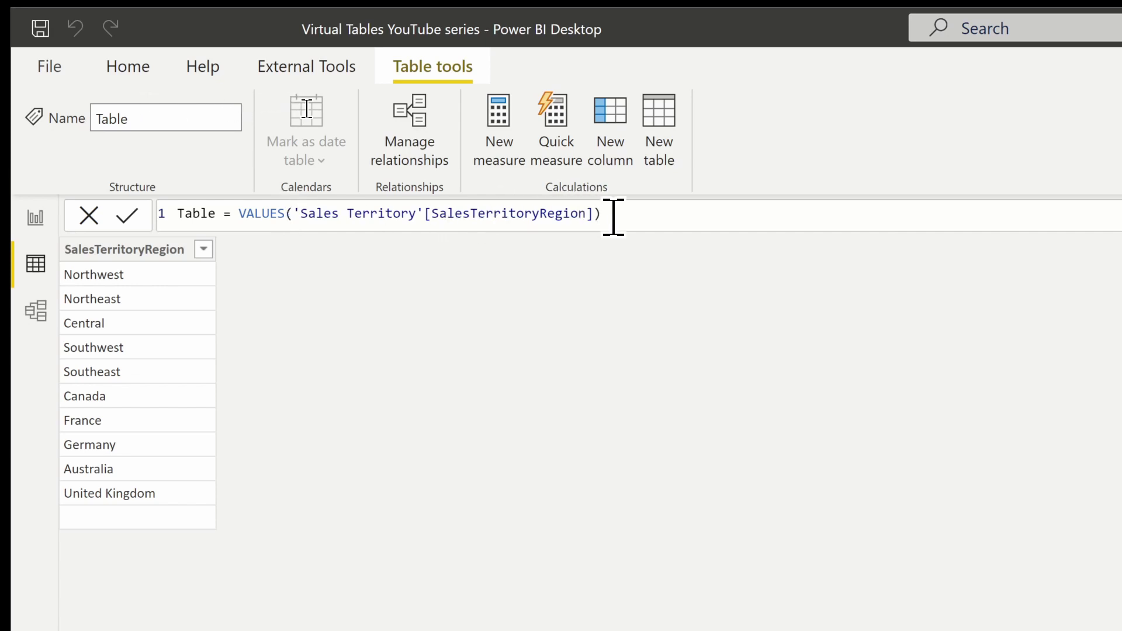
Step: Change Table's formula to VALUES('Sales') and commit it
{"action": "left_click_drag", "start_coordinate": [608, 214], "coordinate": [308, 213]}
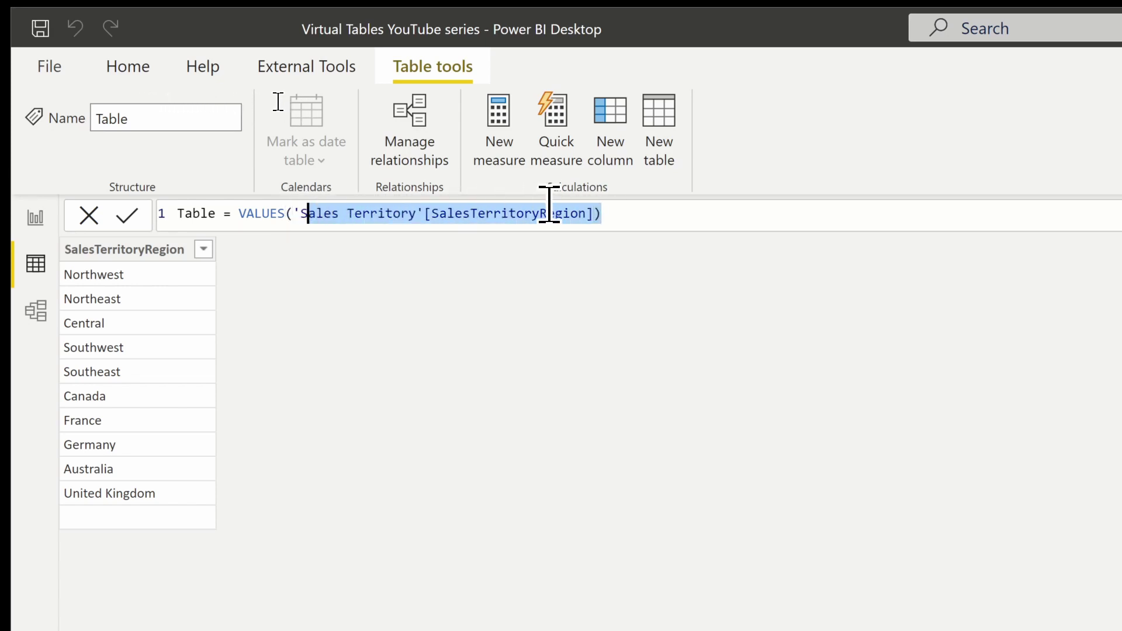
{"action": "type", "text": "a"}
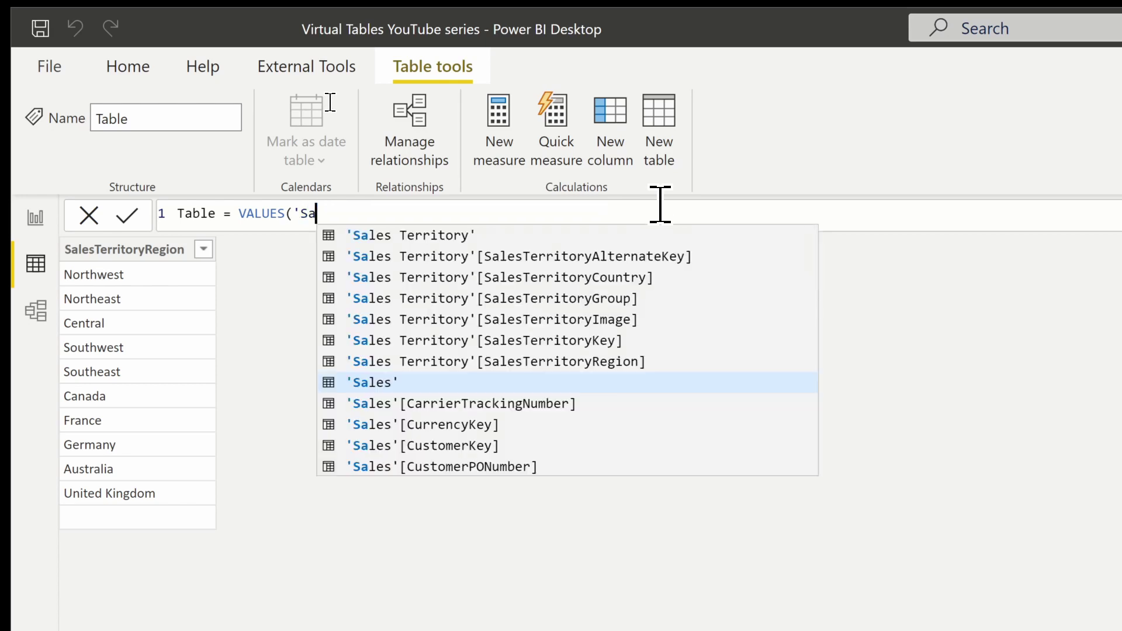
{"action": "type", "text": "les"}
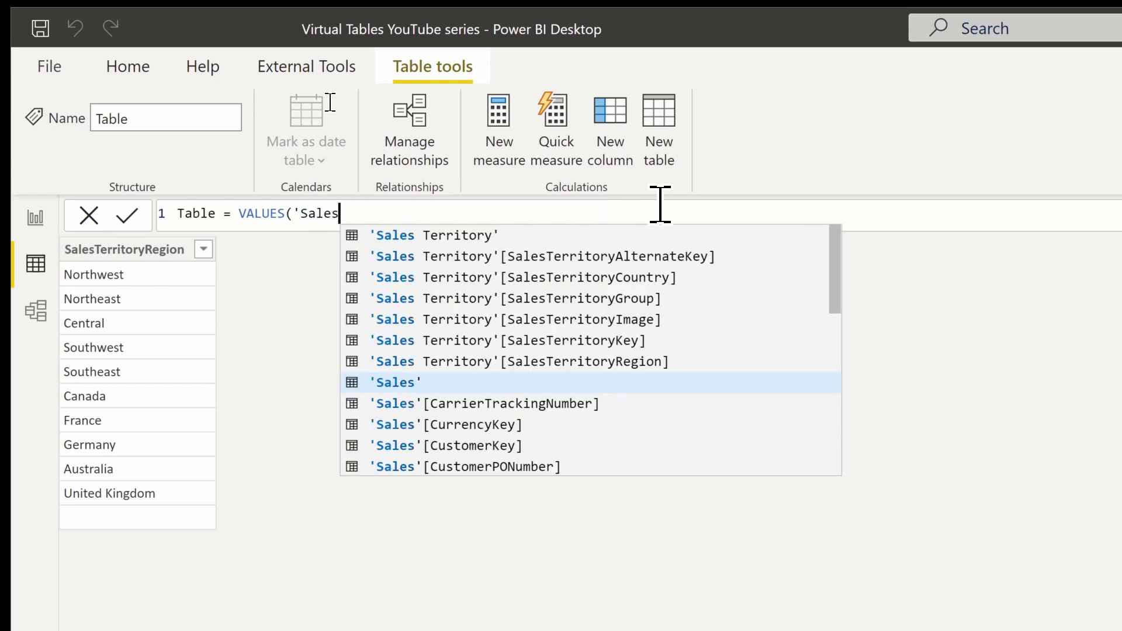
{"action": "type", "text": "')"}
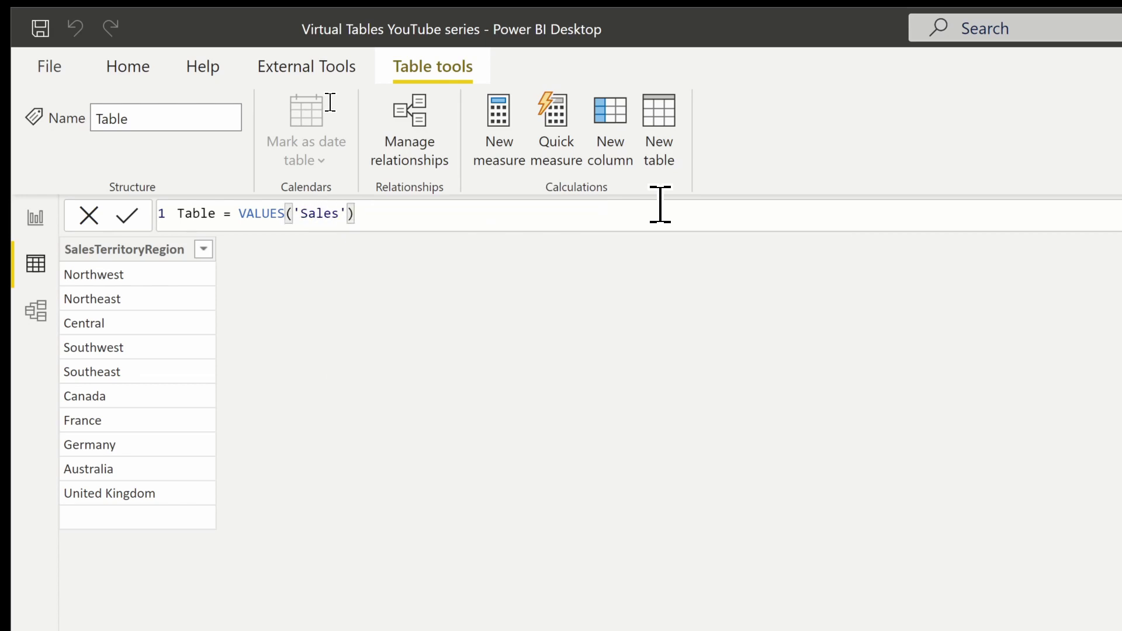
{"action": "left_click", "coordinate": [133, 216]}
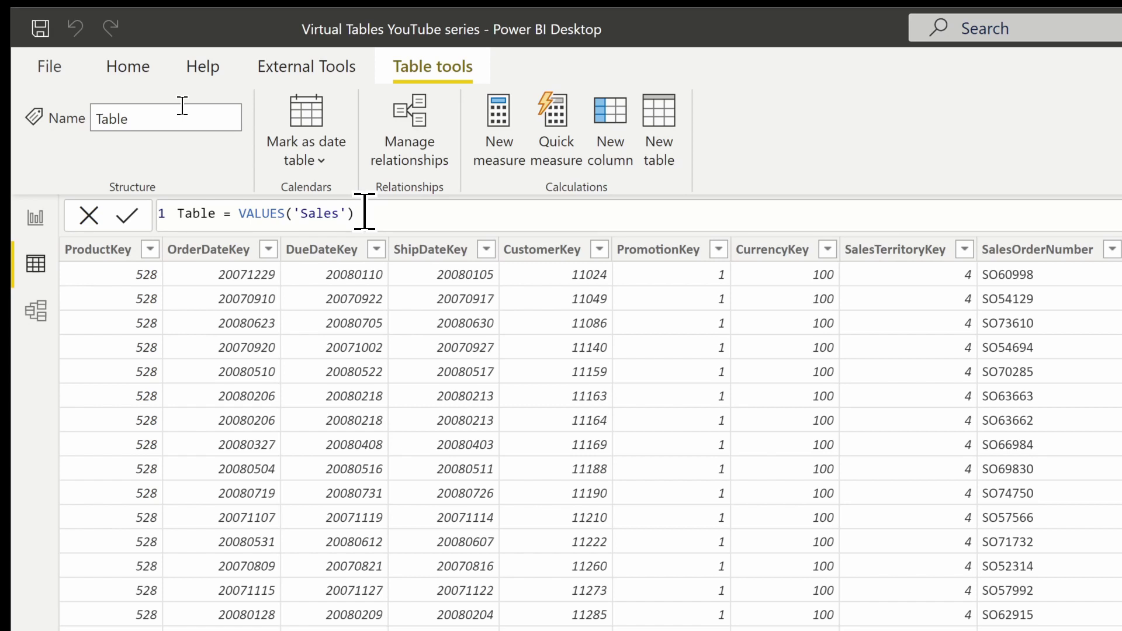
Step: Change Table's formula to VALUES('Date'[Year]) and commit it, listing 2005 through 2010
{"action": "left_click_drag", "start_coordinate": [363, 213], "coordinate": [301, 212]}
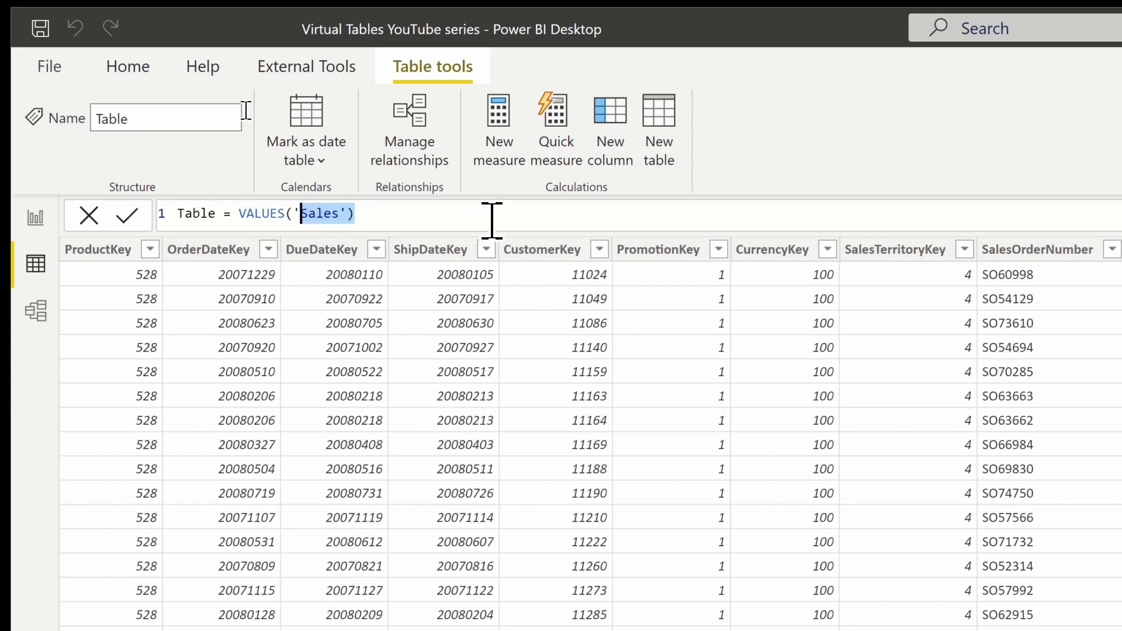
{"action": "type", "text": "d"}
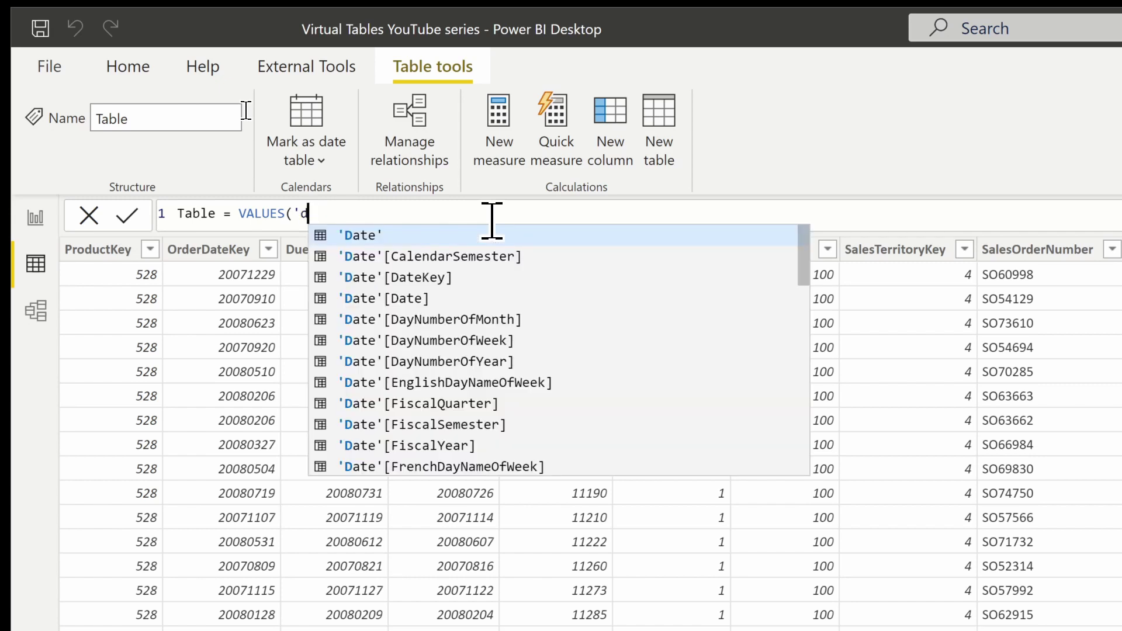
{"action": "key", "text": "Tab"}
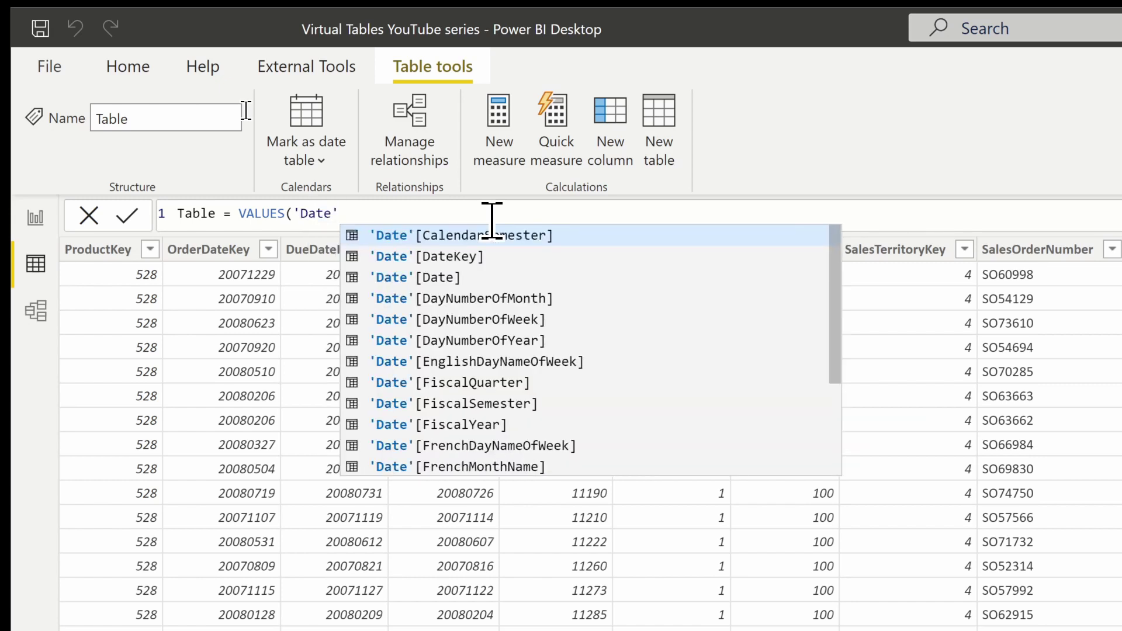
{"action": "type", "text": "[y"}
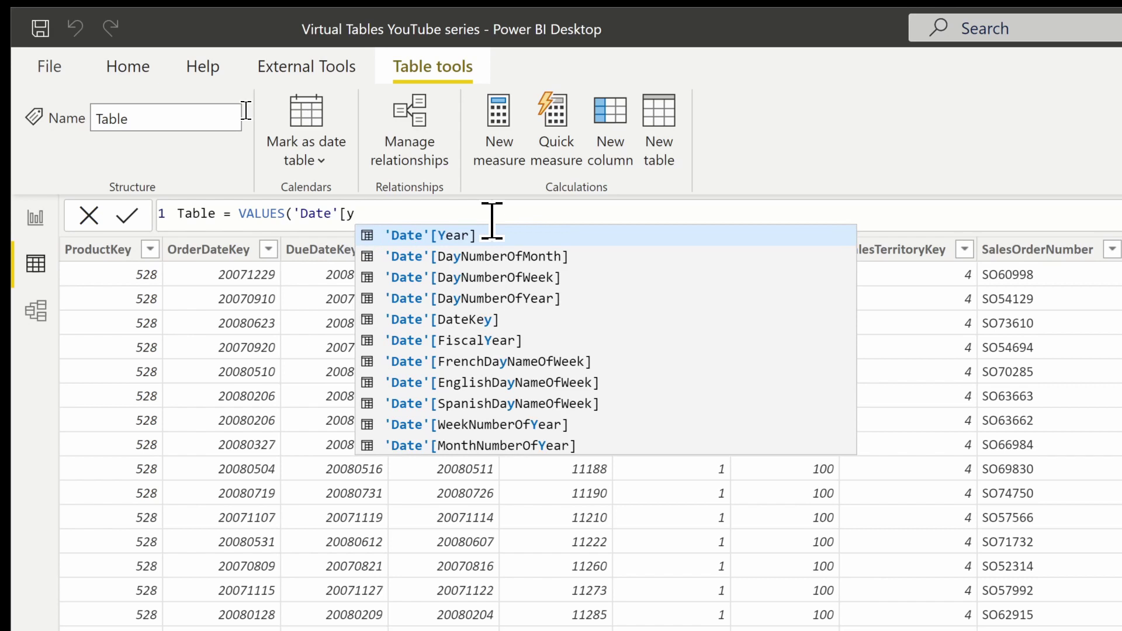
{"action": "key", "text": "Tab"}
{"action": "type", "text": ")"}
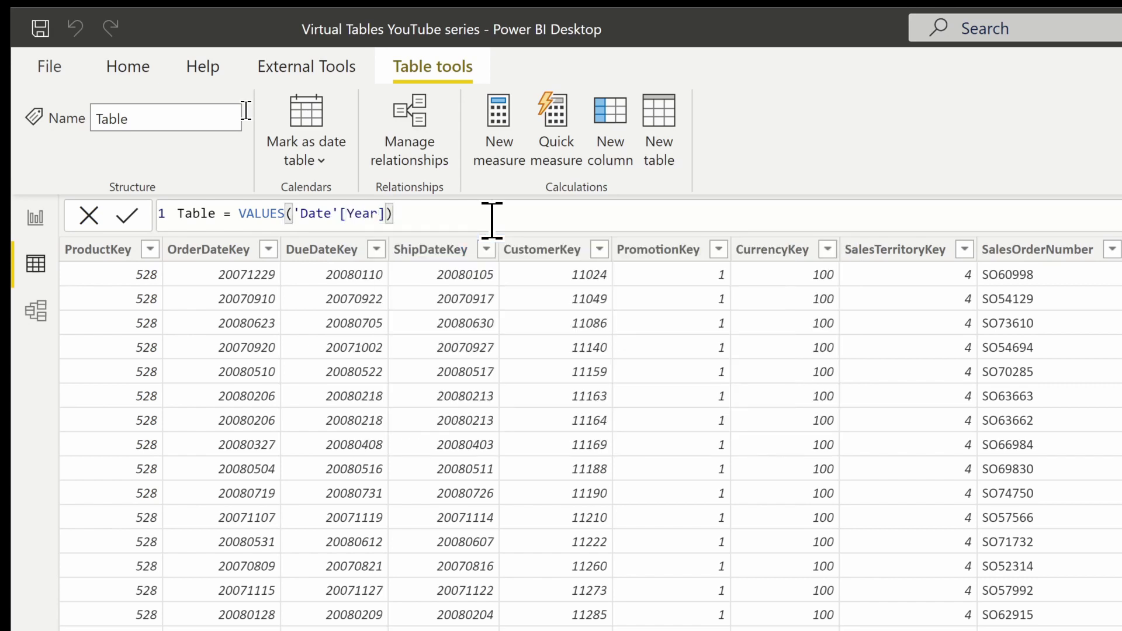
{"action": "left_click", "coordinate": [124, 221]}
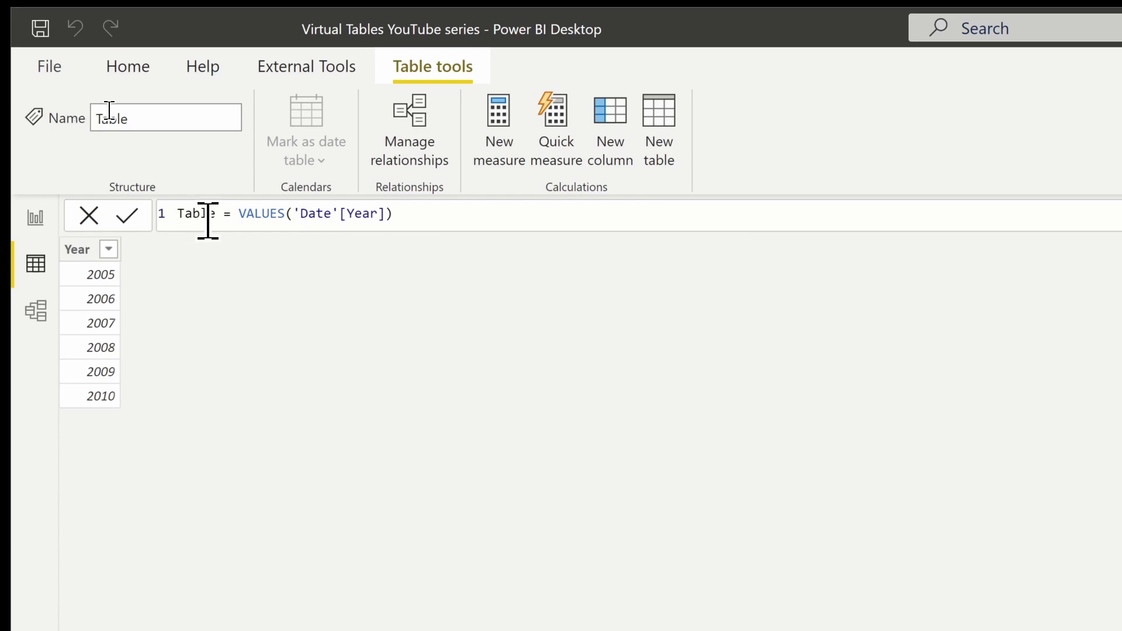
Step: Switch to Report view with the SalesAmount and 3 month Avg Sales Rolling matrix
{"action": "left_click", "coordinate": [36, 217]}
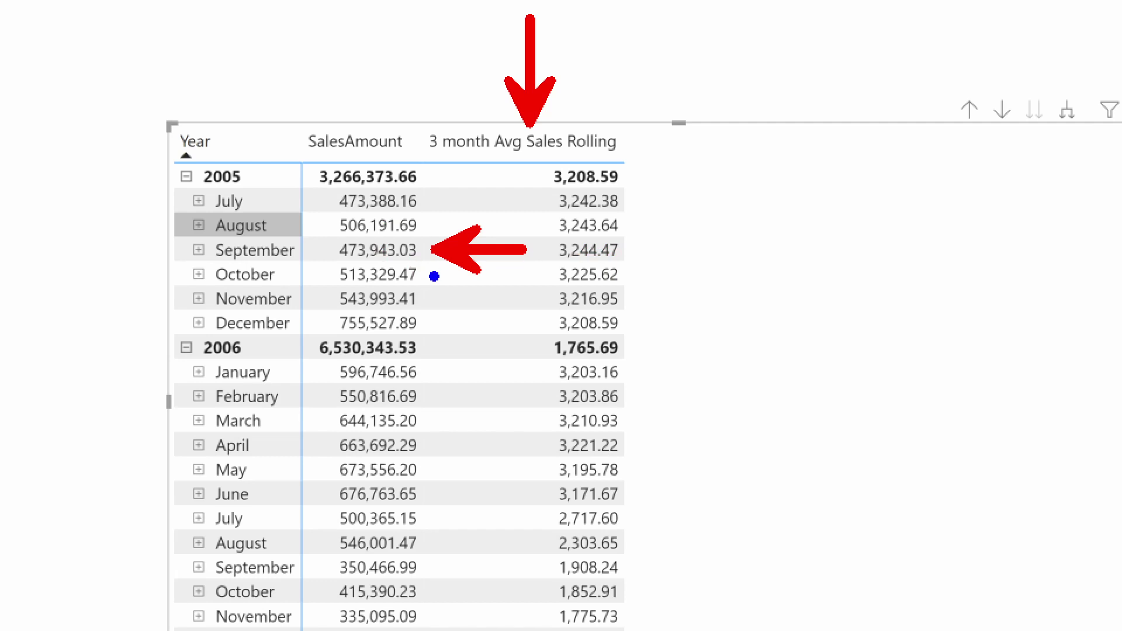
{"action": "left_click_drag", "start_coordinate": [434, 276], "coordinate": [508, 275]}
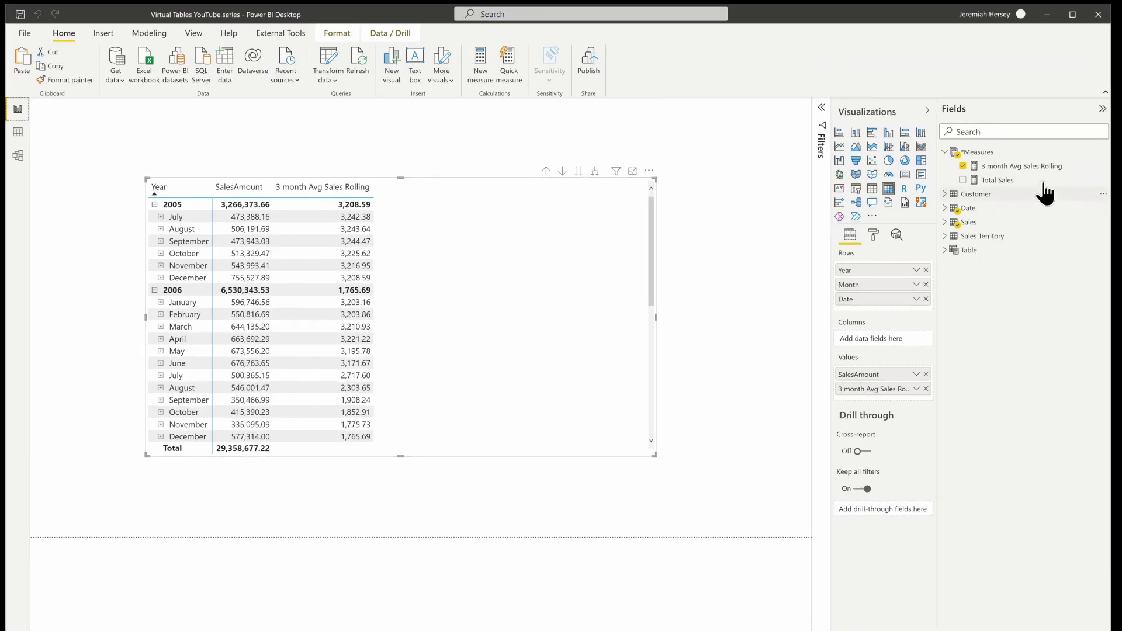
{"action": "left_click", "coordinate": [1018, 168]}
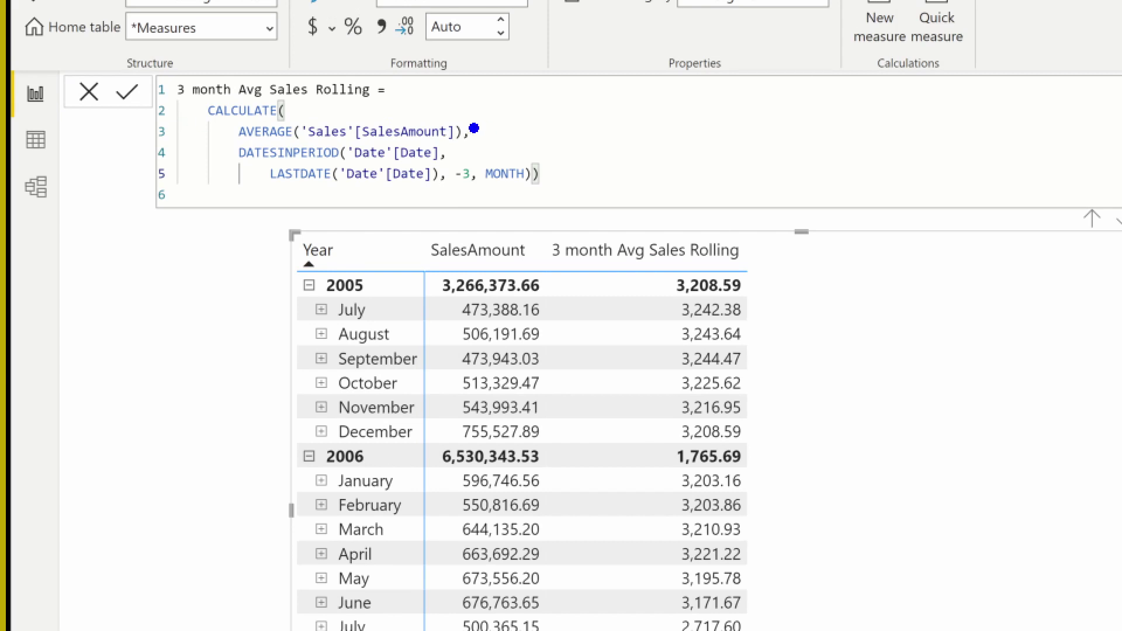
{"action": "left_click_drag", "start_coordinate": [475, 128], "coordinate": [696, 127]}
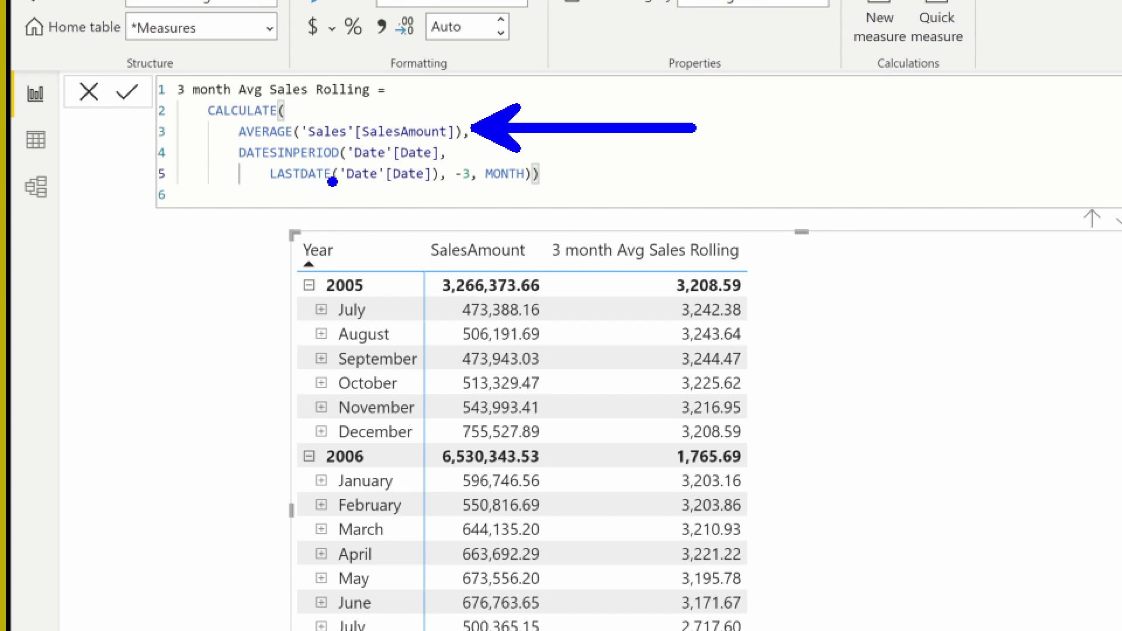
{"action": "mouse_move", "coordinate": [339, 185]}
{"action": "left_mouse_down"}
{"action": "mouse_move", "coordinate": [292, 225]}
{"action": "mouse_move", "coordinate": [215, 245]}
{"action": "mouse_move", "coordinate": [206, 270]}
{"action": "left_mouse_up"}
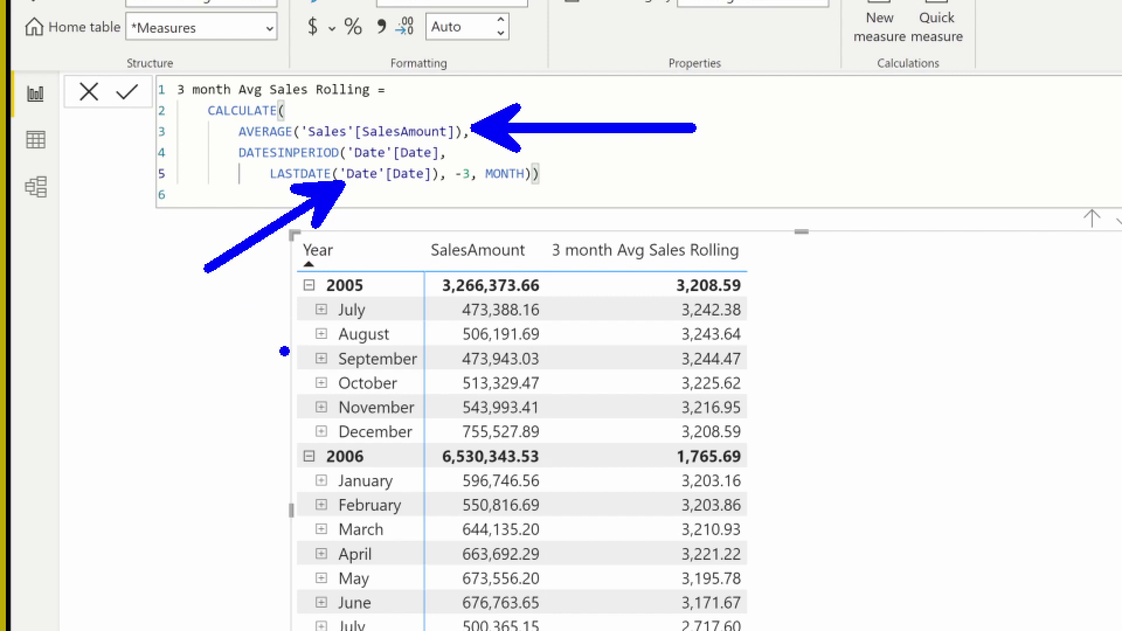
{"action": "left_click_drag", "start_coordinate": [283, 339], "coordinate": [429, 377]}
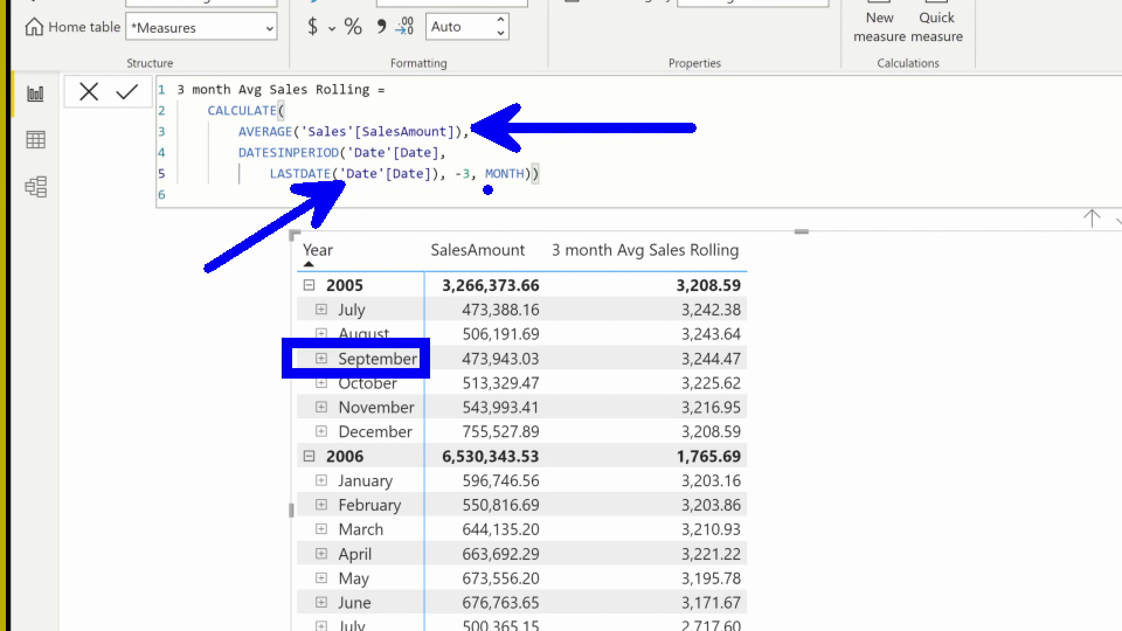
{"action": "left_click_drag", "start_coordinate": [457, 191], "coordinate": [512, 193]}
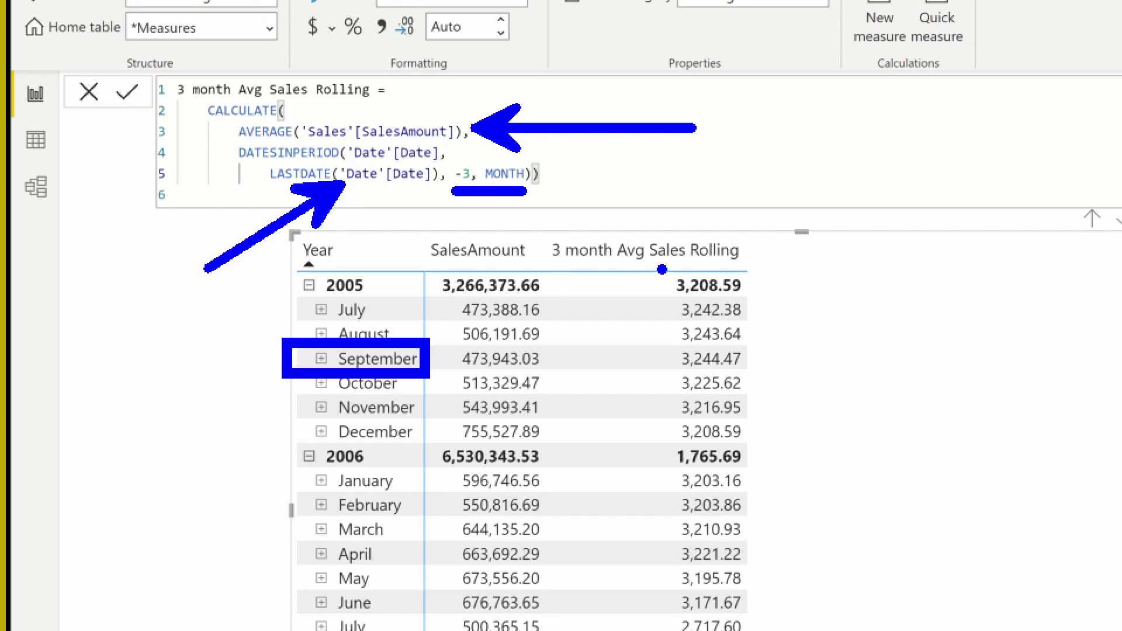
{"action": "mouse_move", "coordinate": [657, 264]}
{"action": "left_mouse_down"}
{"action": "mouse_move", "coordinate": [754, 334]}
{"action": "mouse_move", "coordinate": [772, 465]}
{"action": "mouse_move", "coordinate": [770, 448]}
{"action": "left_mouse_up"}
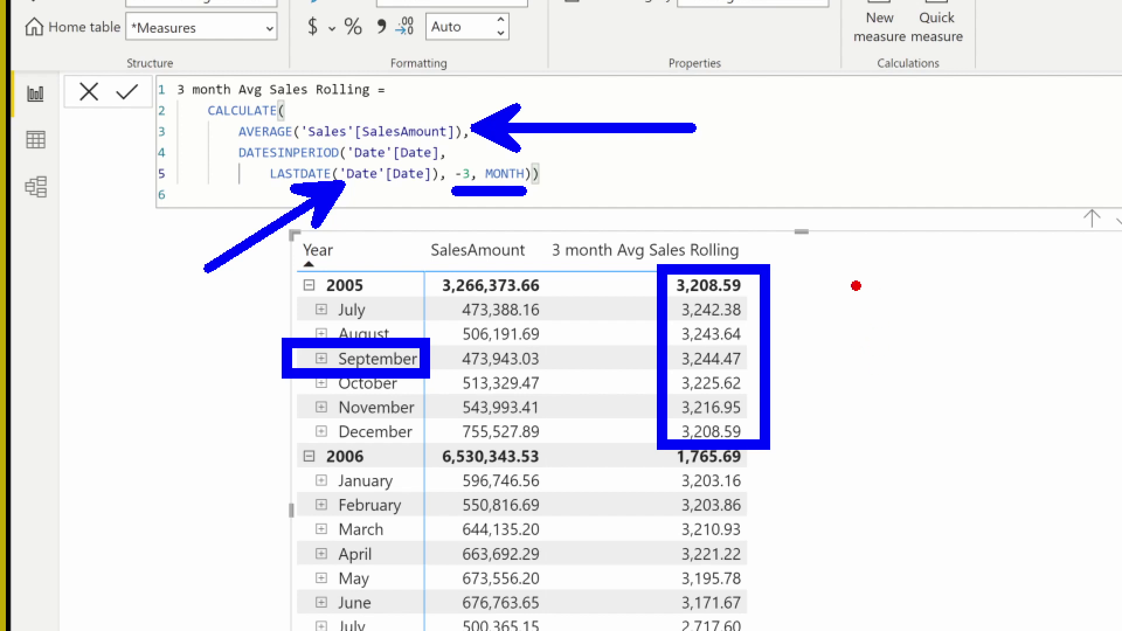
{"action": "mouse_move", "coordinate": [858, 282]}
{"action": "left_mouse_down"}
{"action": "mouse_move", "coordinate": [858, 391]}
{"action": "mouse_move", "coordinate": [928, 541]}
{"action": "left_mouse_up"}
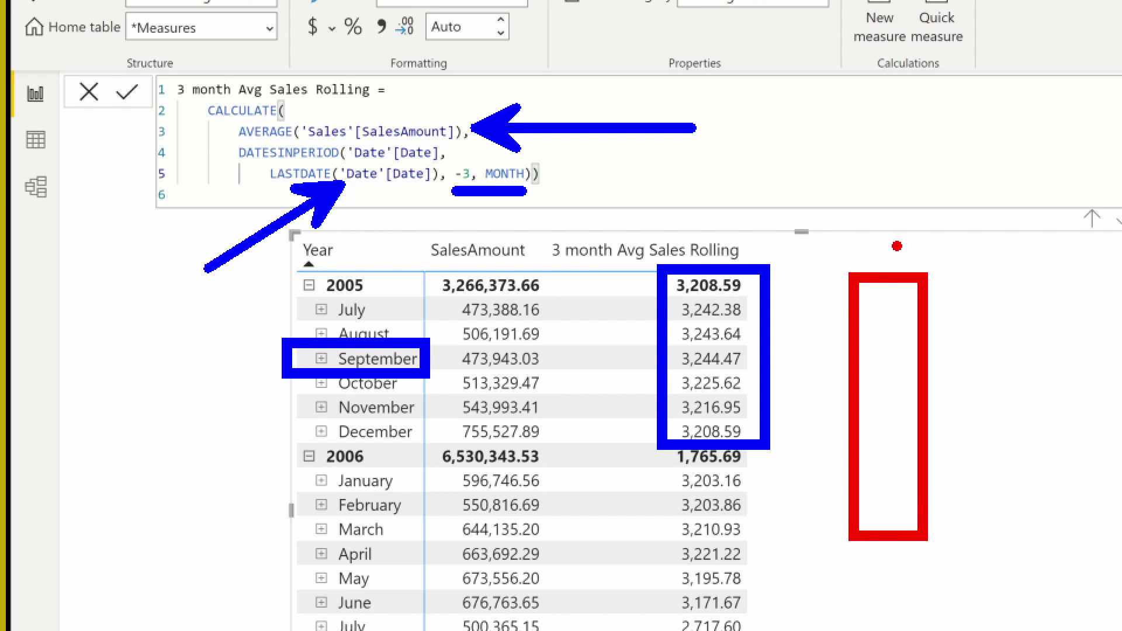
{"action": "key", "text": "t"}
{"action": "type", "text": "jan"}
{"action": "key", "text": "Return"}
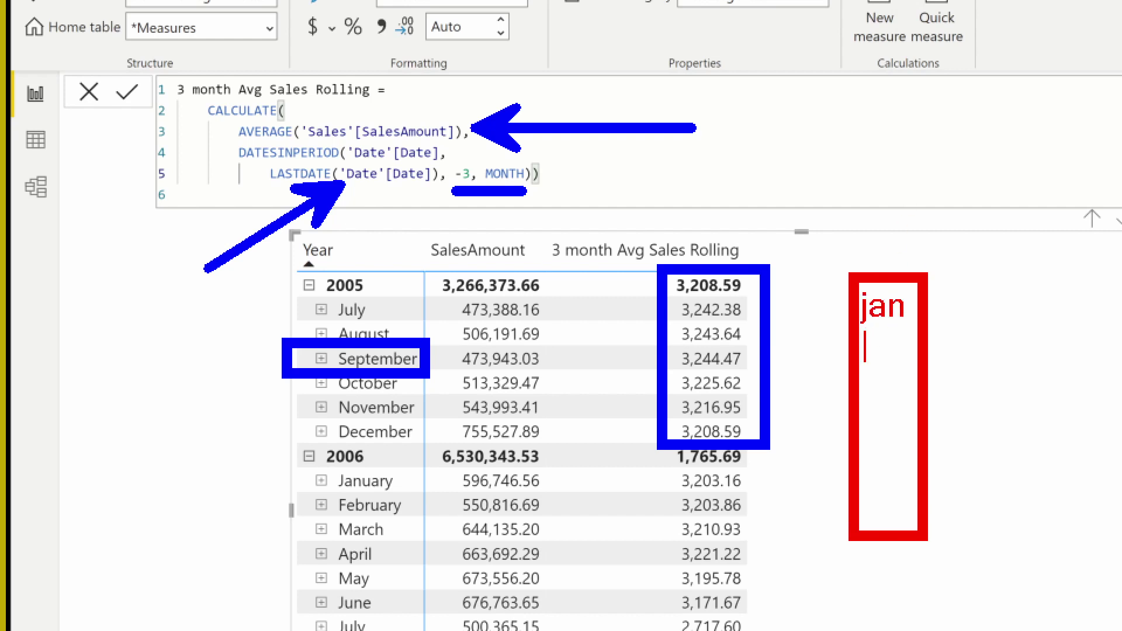
{"action": "type", "text": "feb"}
{"action": "key", "text": "Return"}
{"action": "type", "text": "mar"}
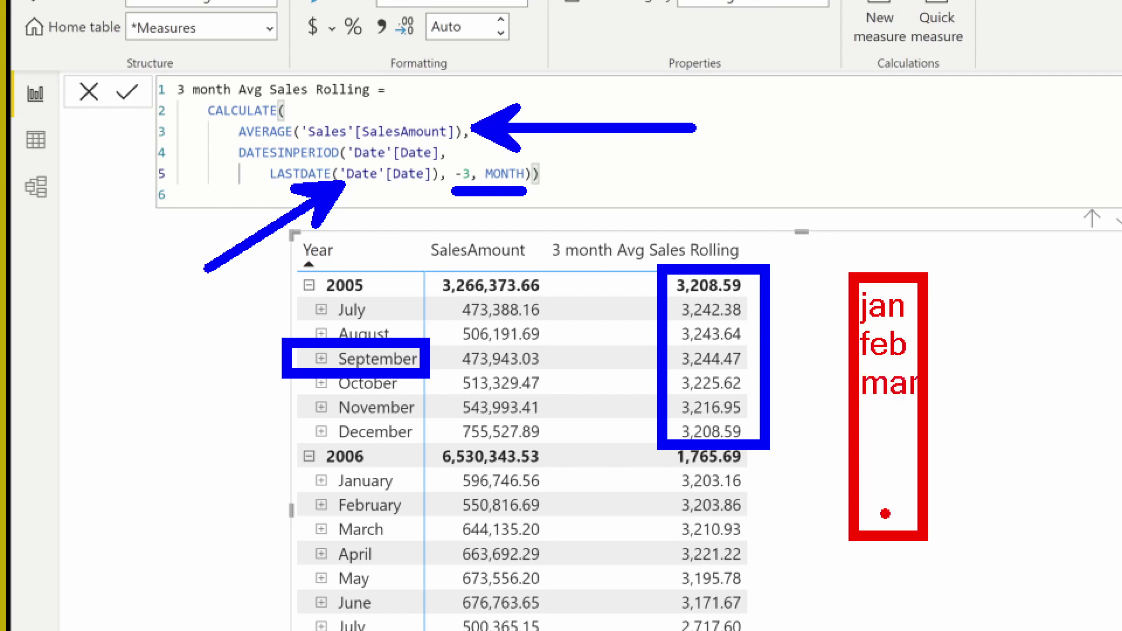
{"action": "left_click_drag", "start_coordinate": [885, 526], "coordinate": [885, 415]}
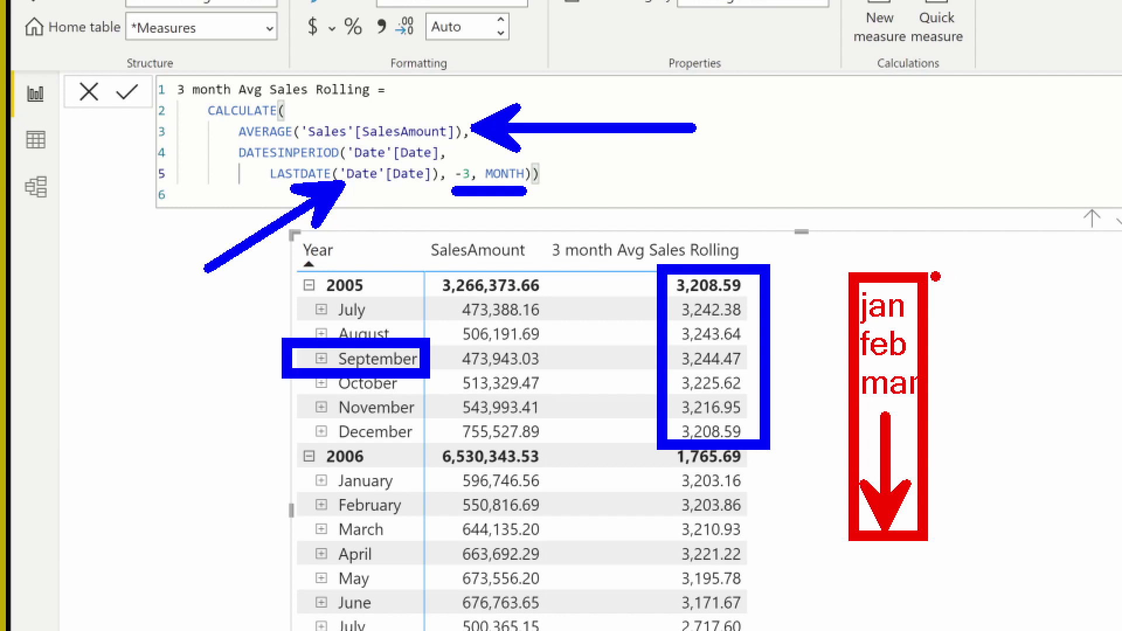
{"action": "mouse_move", "coordinate": [925, 274]}
{"action": "left_mouse_down"}
{"action": "mouse_move", "coordinate": [1053, 411]}
{"action": "mouse_move", "coordinate": [1075, 547]}
{"action": "mouse_move", "coordinate": [1071, 537]}
{"action": "left_mouse_up"}
{"action": "key", "text": "t"}
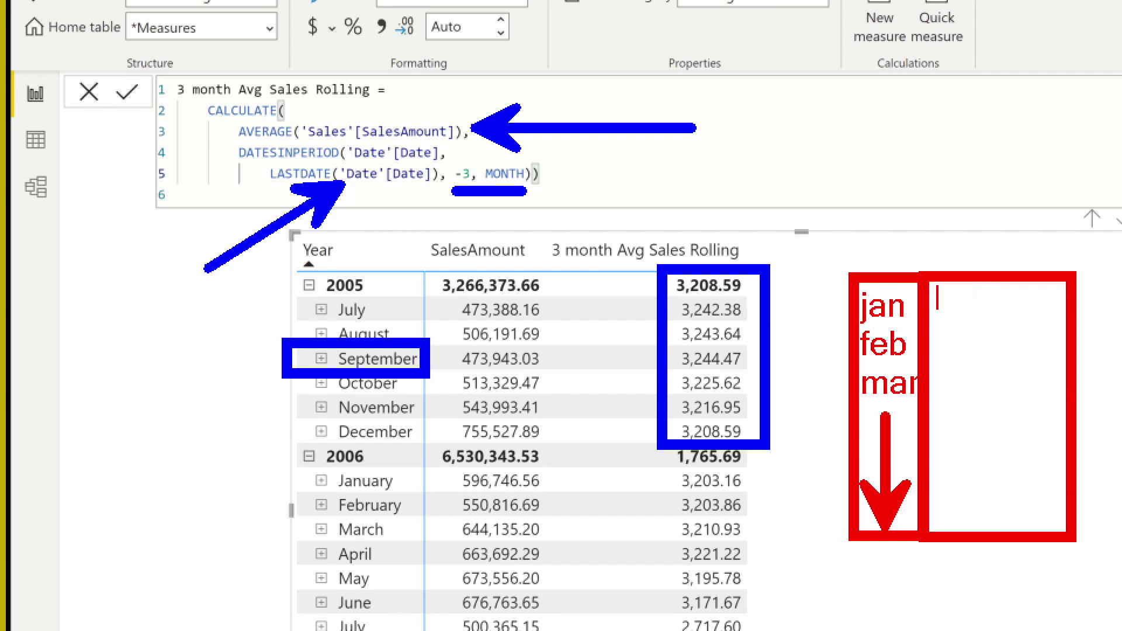
{"action": "type", "text": "Total Sales"}
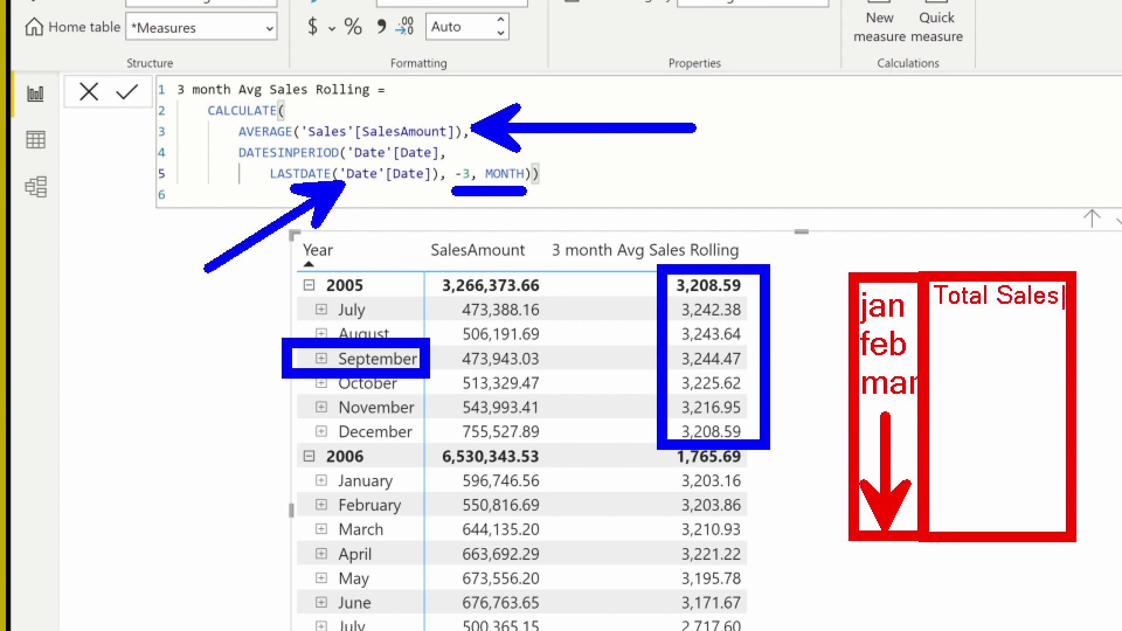
{"action": "key", "text": "Escape"}
{"action": "left_click_drag", "start_coordinate": [263, 358], "coordinate": [178, 358]}
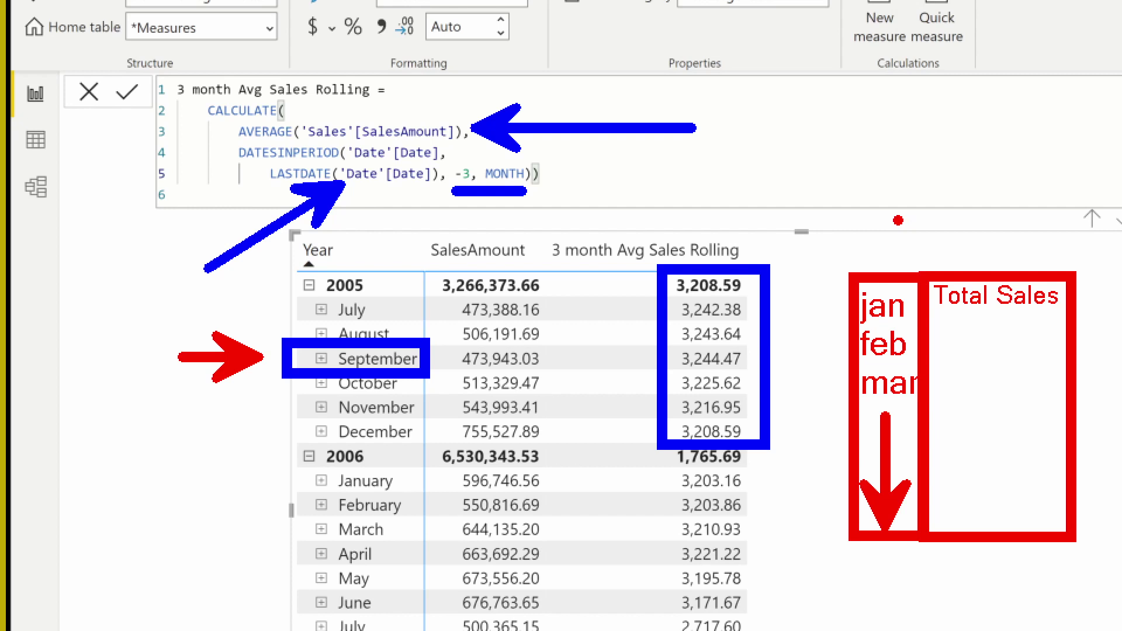
{"action": "left_click_drag", "start_coordinate": [885, 257], "coordinate": [886, 127]}
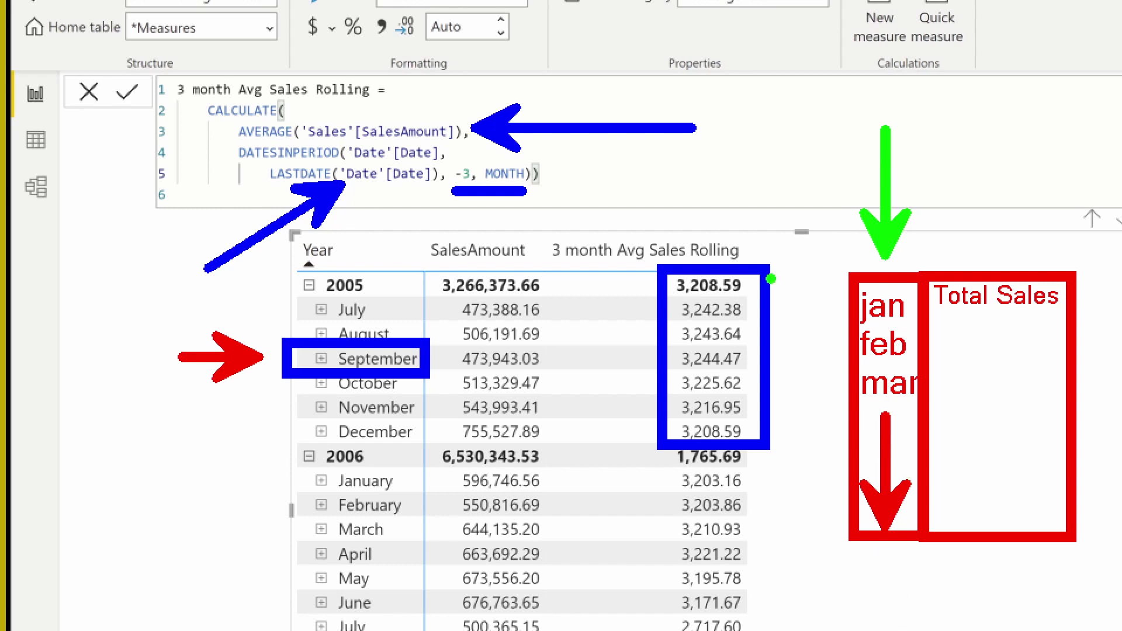
{"action": "key", "text": "Escape"}
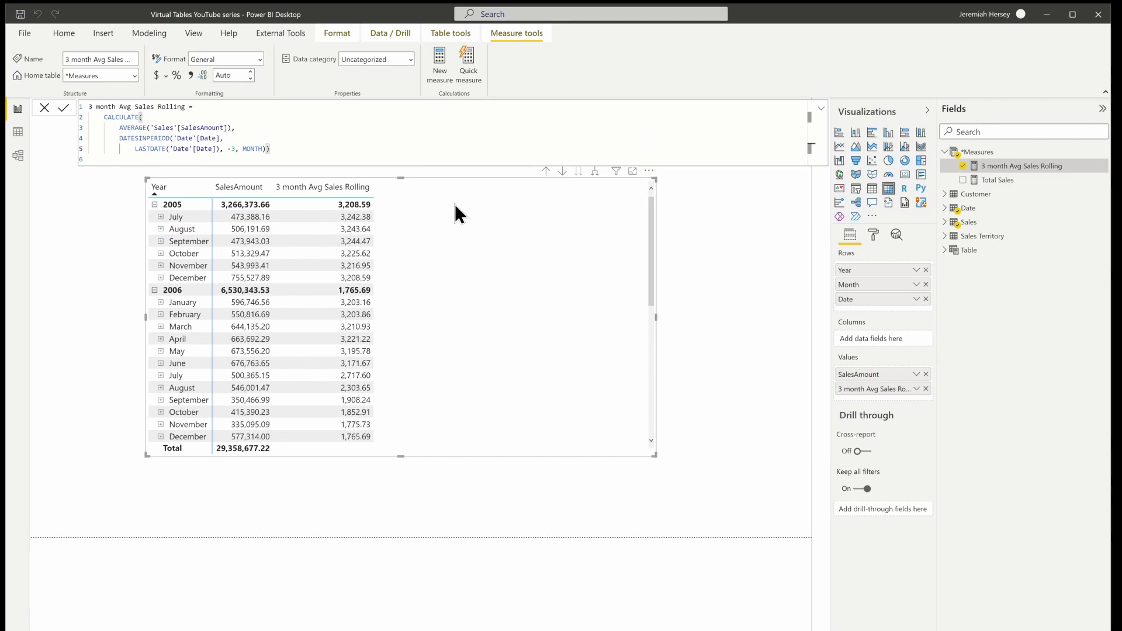
Step: Create a new measure in *Measures named '3 month avg sales rolling values =' with a new line
{"action": "right_click", "coordinate": [986, 153]}
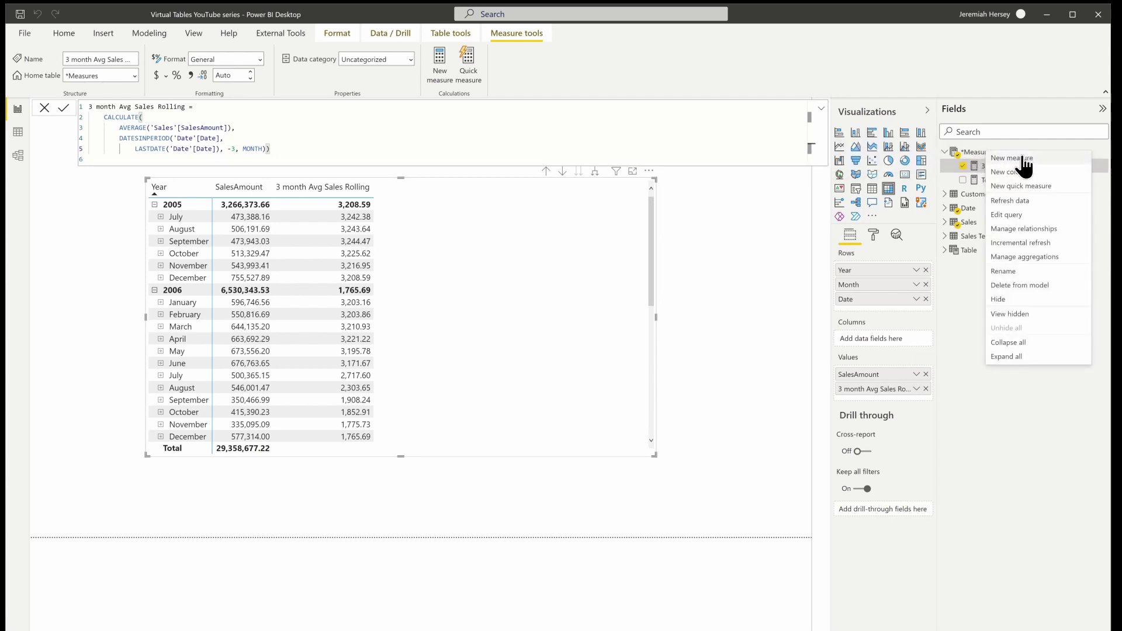
{"action": "left_click", "coordinate": [1022, 158]}
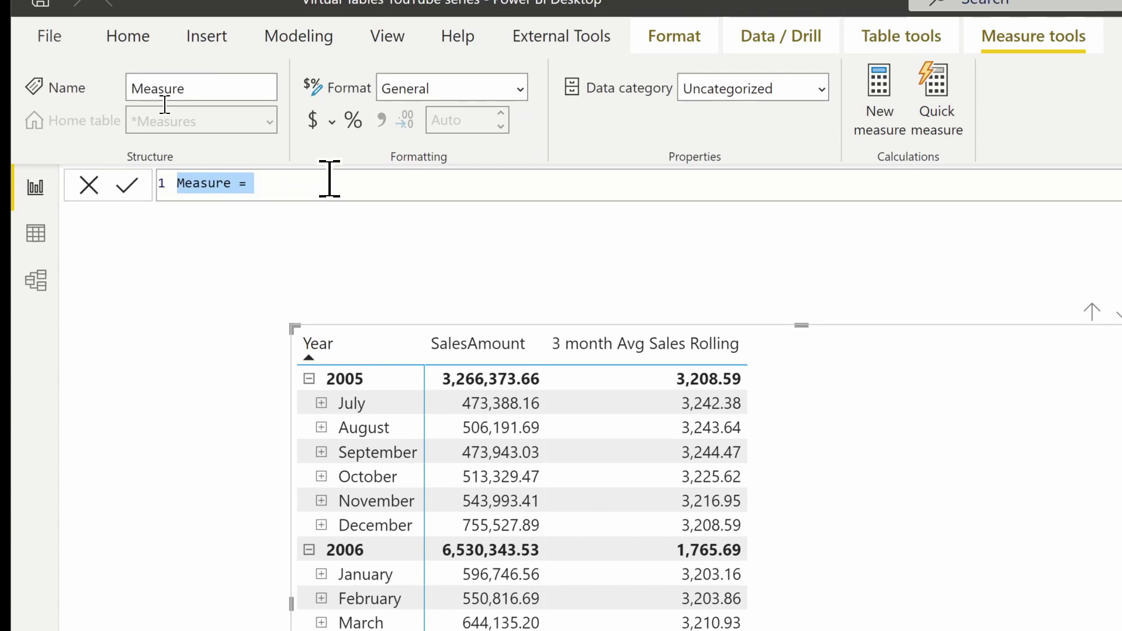
{"action": "type", "text": "3"}
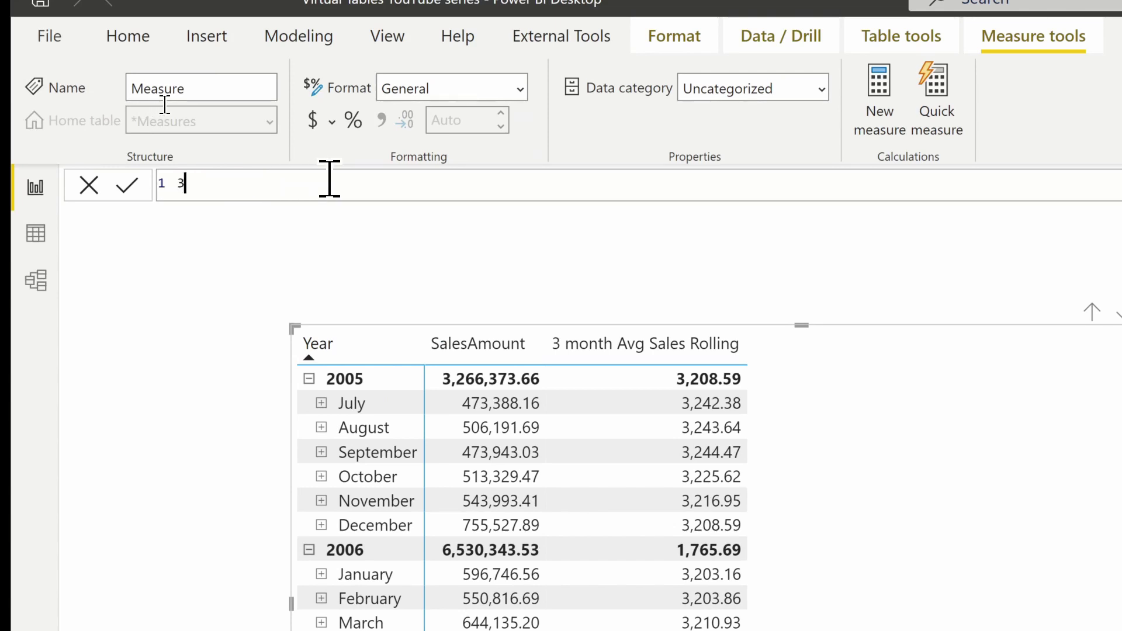
{"action": "type", "text": " month avg sales "}
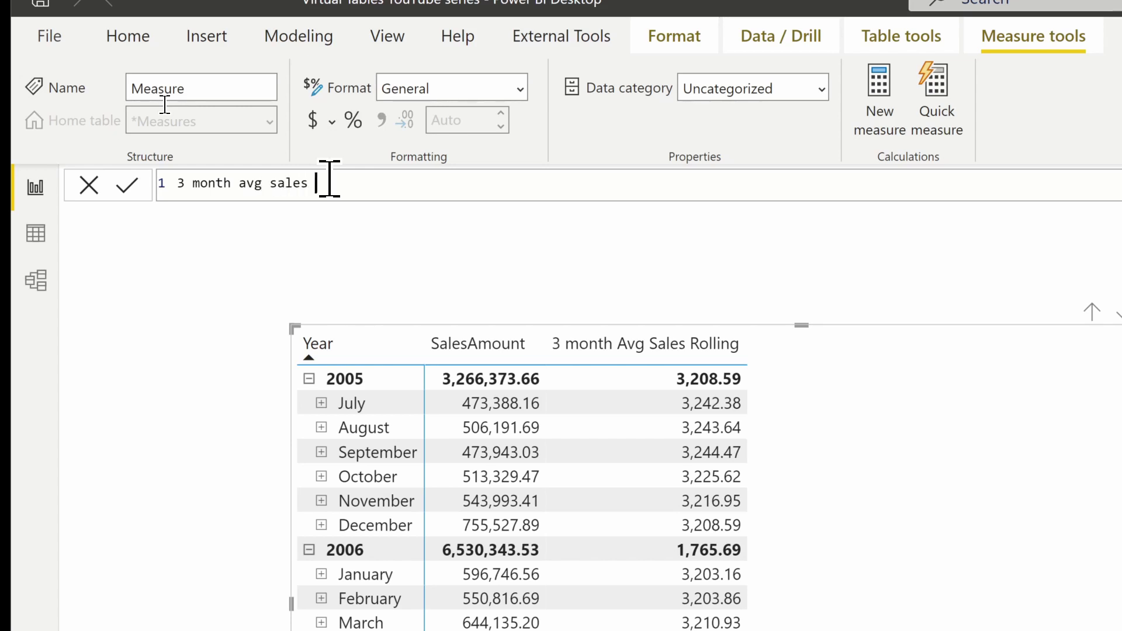
{"action": "type", "text": "rolling values ="}
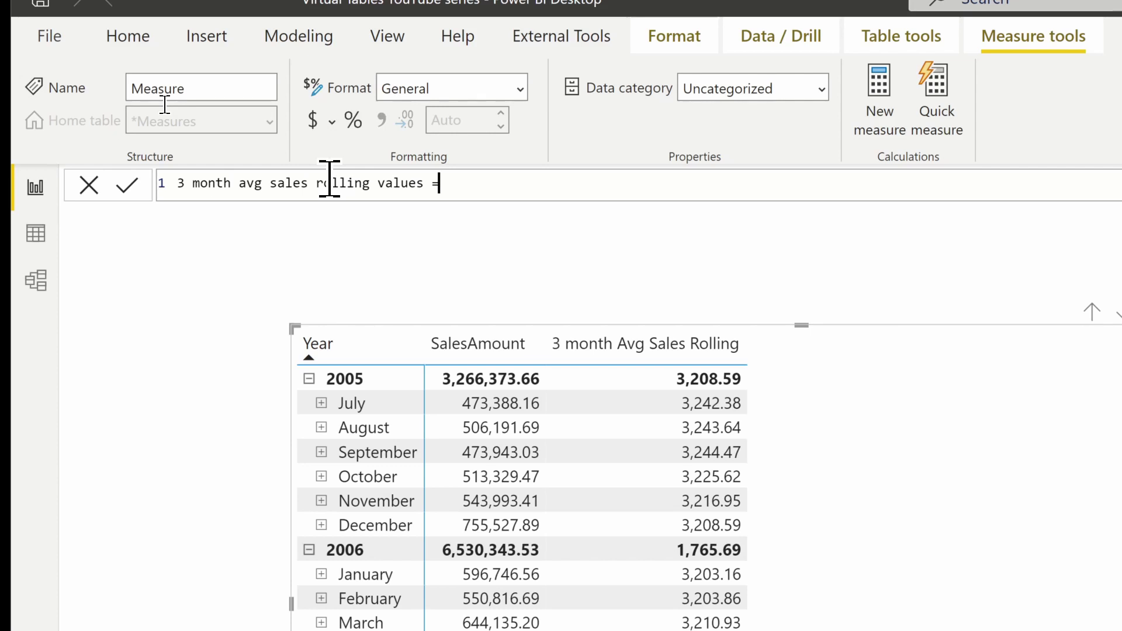
{"action": "key", "text": "shift+Return"}
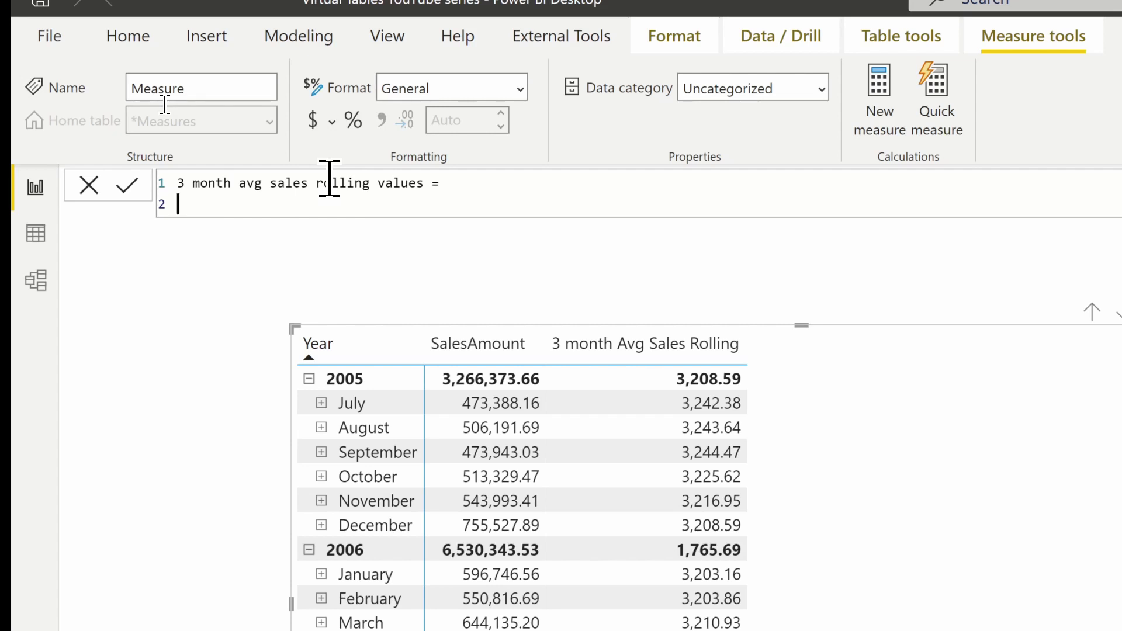
Step: Add the line VAR startday = LASTDATE('Date'[Date]) to the measure
{"action": "type", "text": "VAR "}
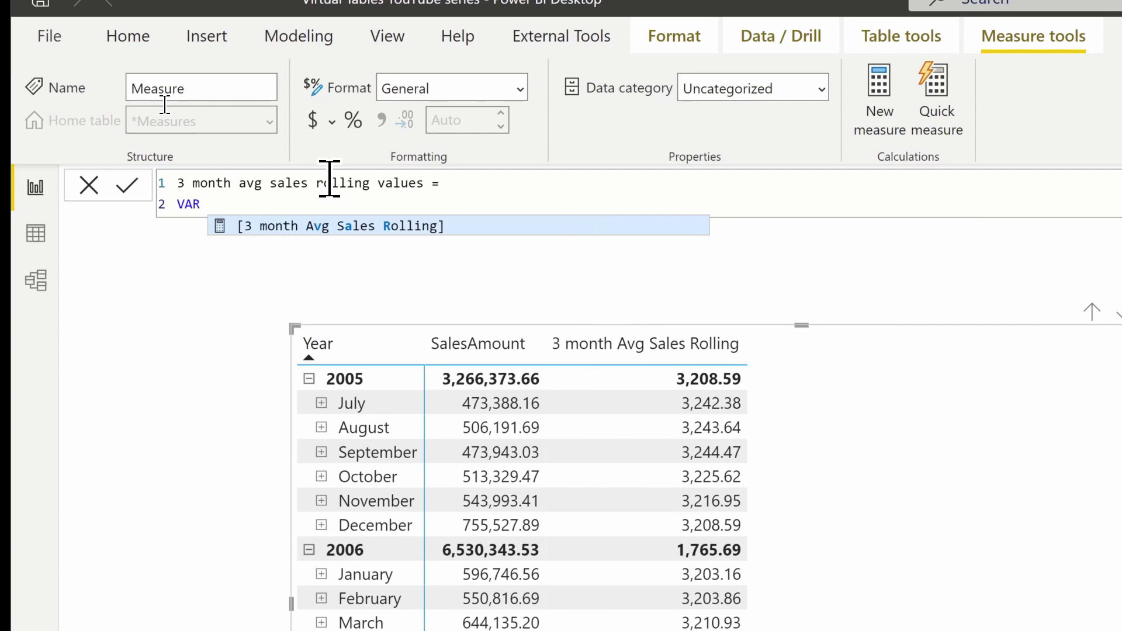
{"action": "type", "text": "startday"}
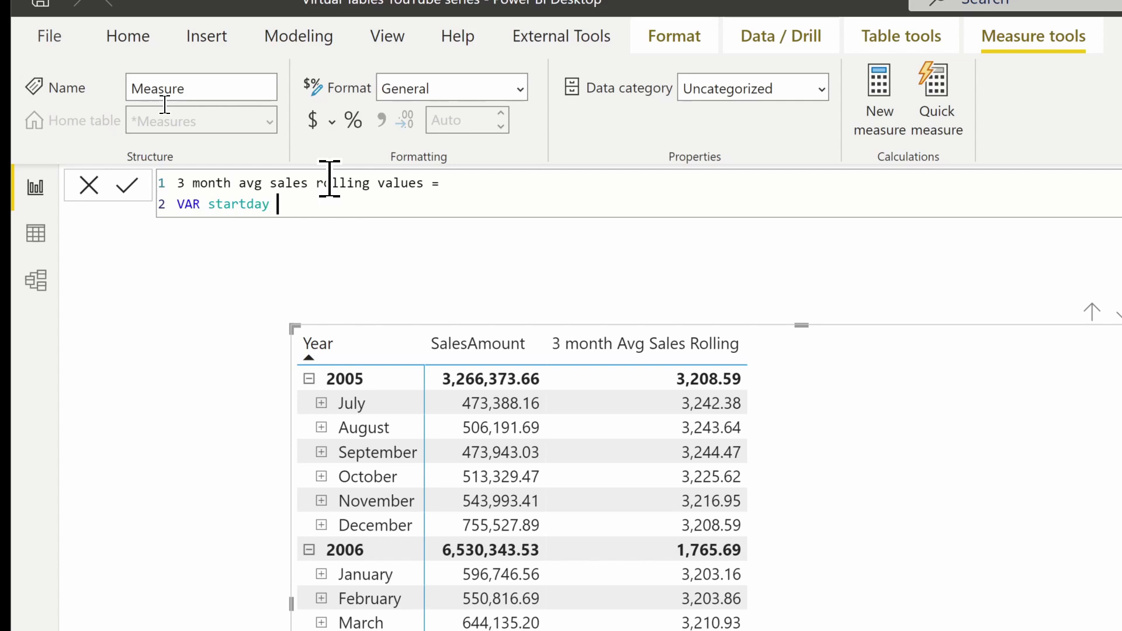
{"action": "type", "text": " ="}
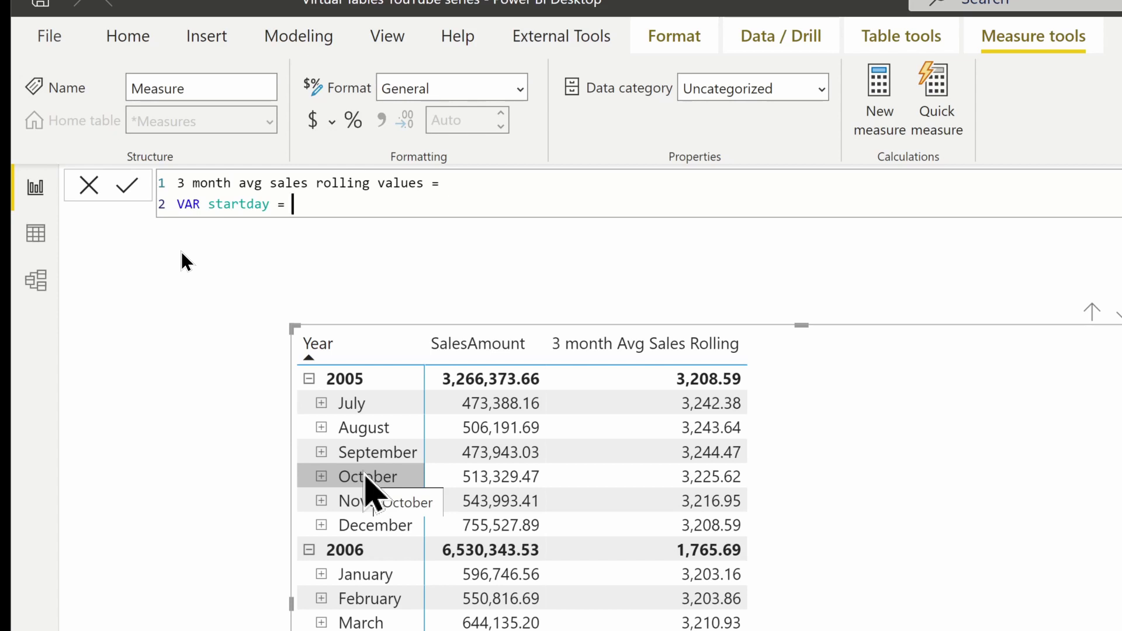
{"action": "type", "text": "1"}
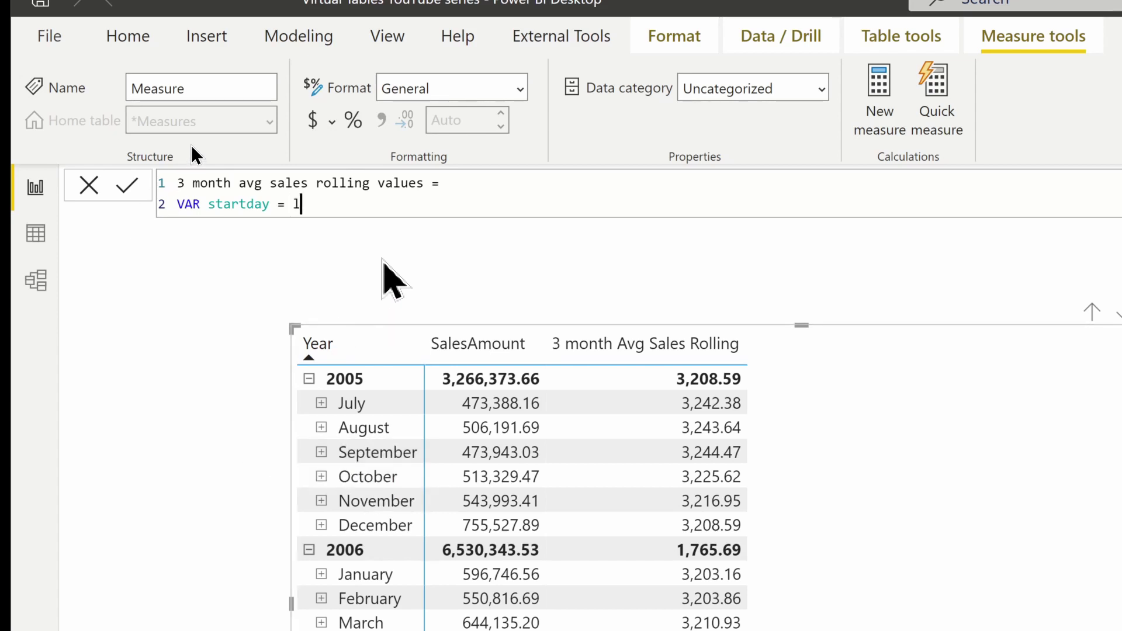
{"action": "type", "text": "as"}
{"action": "key", "text": "Tab"}
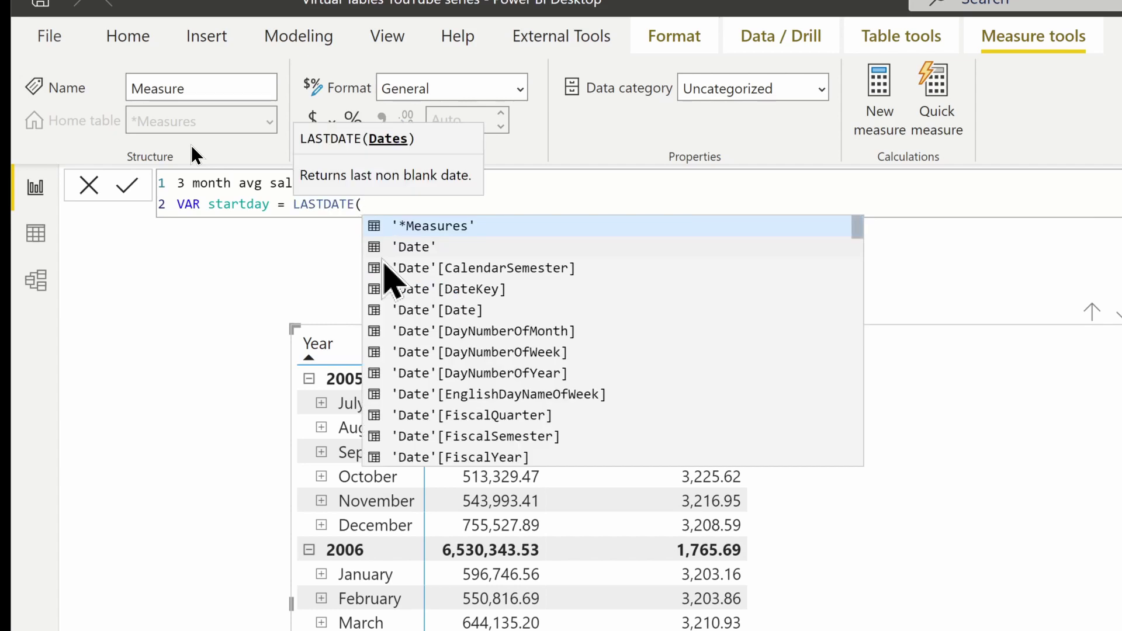
{"action": "left_click", "coordinate": [409, 309]}
{"action": "type", "text": ")"}
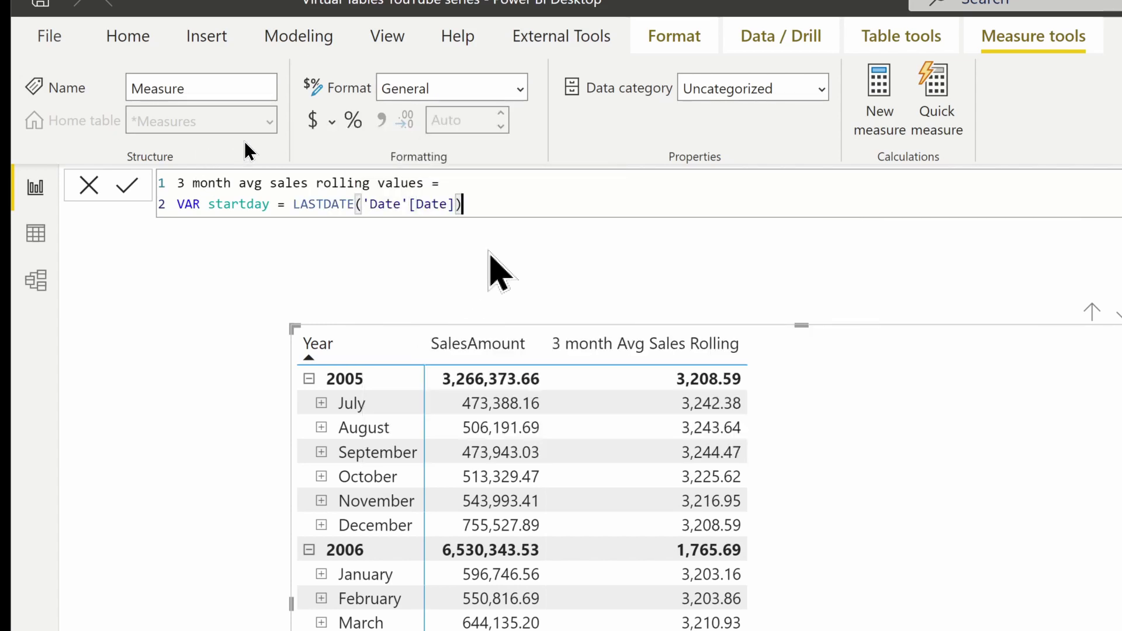
{"action": "key", "text": "shift+Return"}
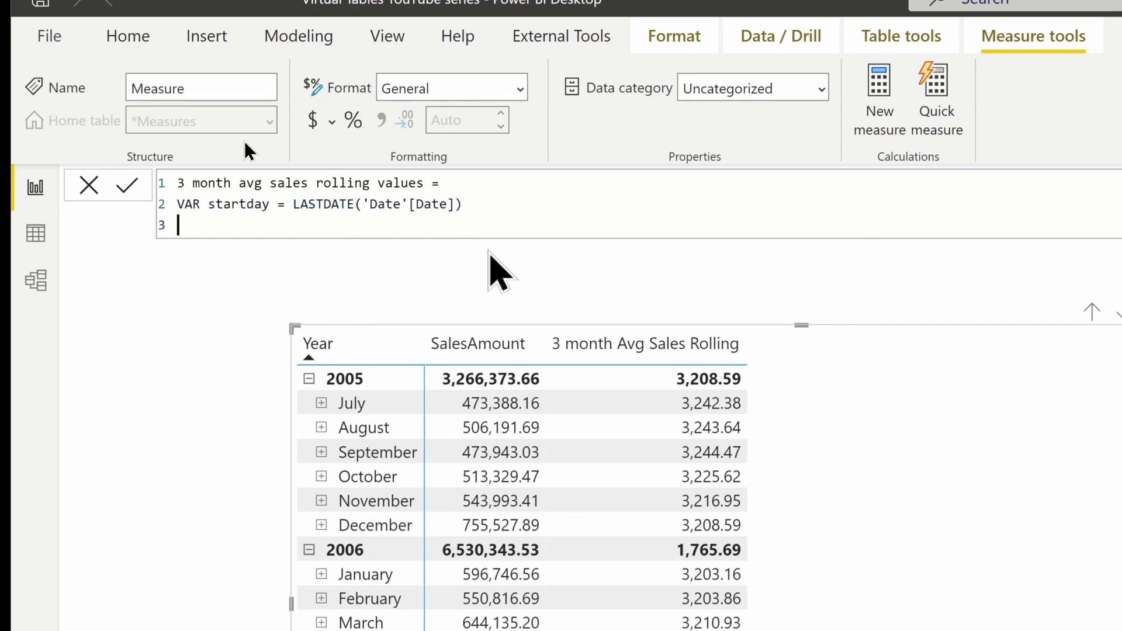
Step: Add the variable VAR tableval = VALUES('Date'[Month]) to the measure
{"action": "type", "text": "VAR tableval"}
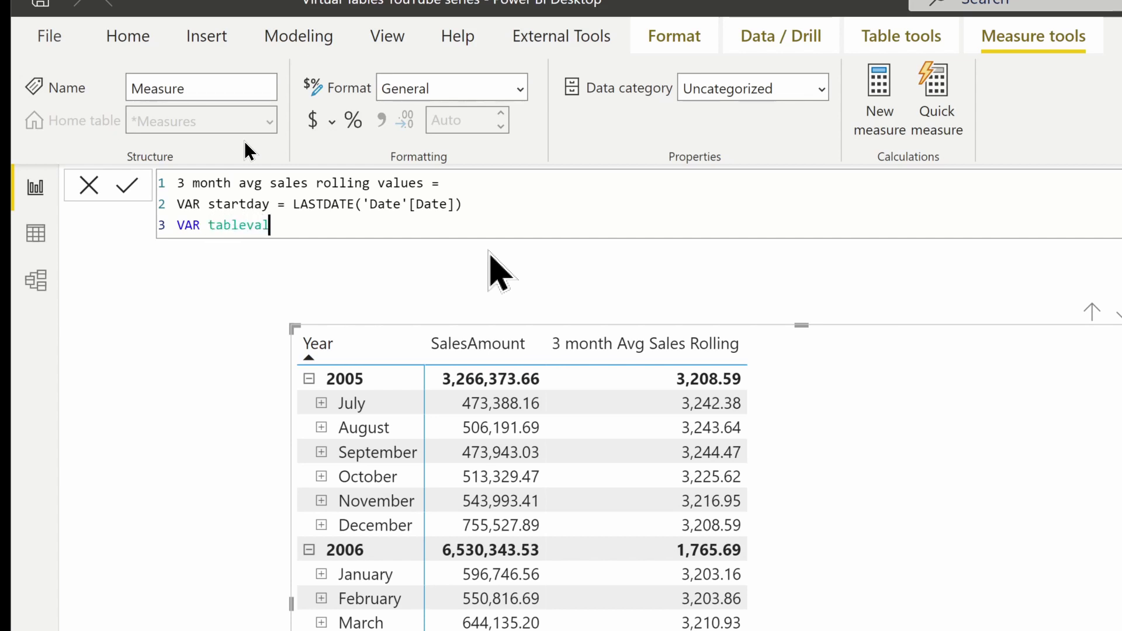
{"action": "type", "text": " ="}
{"action": "type", "text": "Va"}
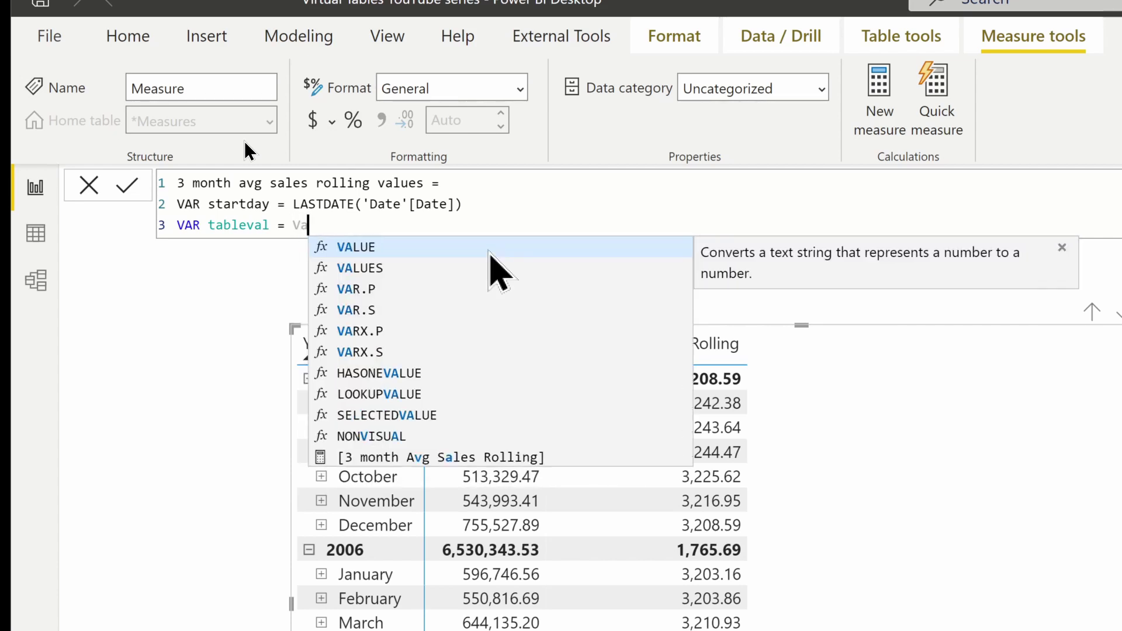
{"action": "key", "text": "Down"}
{"action": "key", "text": "Tab"}
{"action": "key", "text": "Escape"}
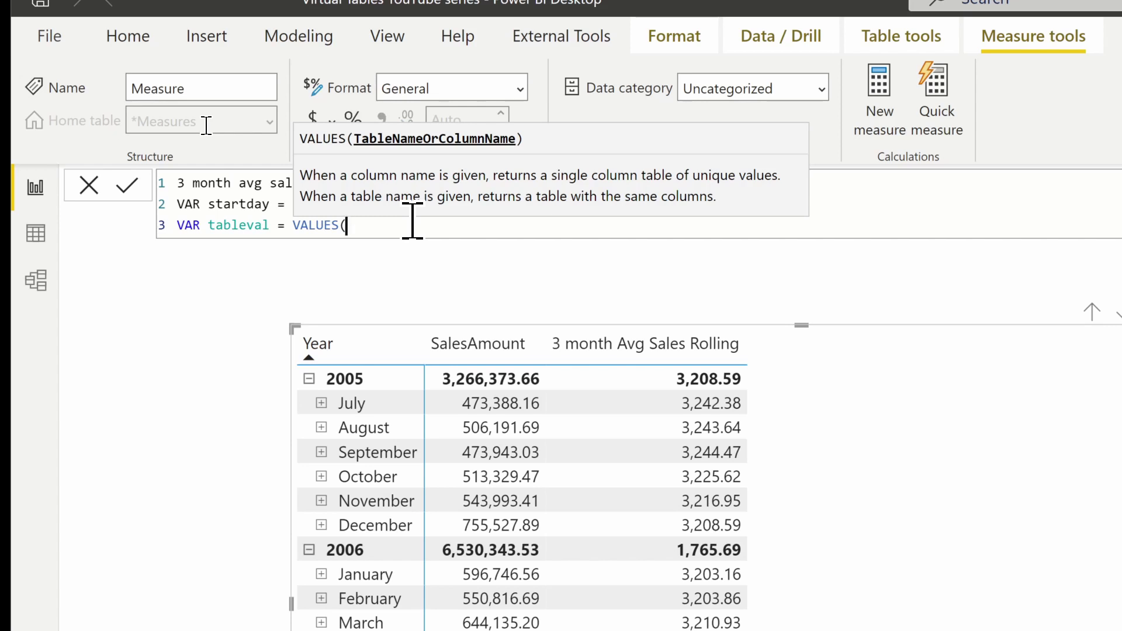
{"action": "type", "text": "'d"}
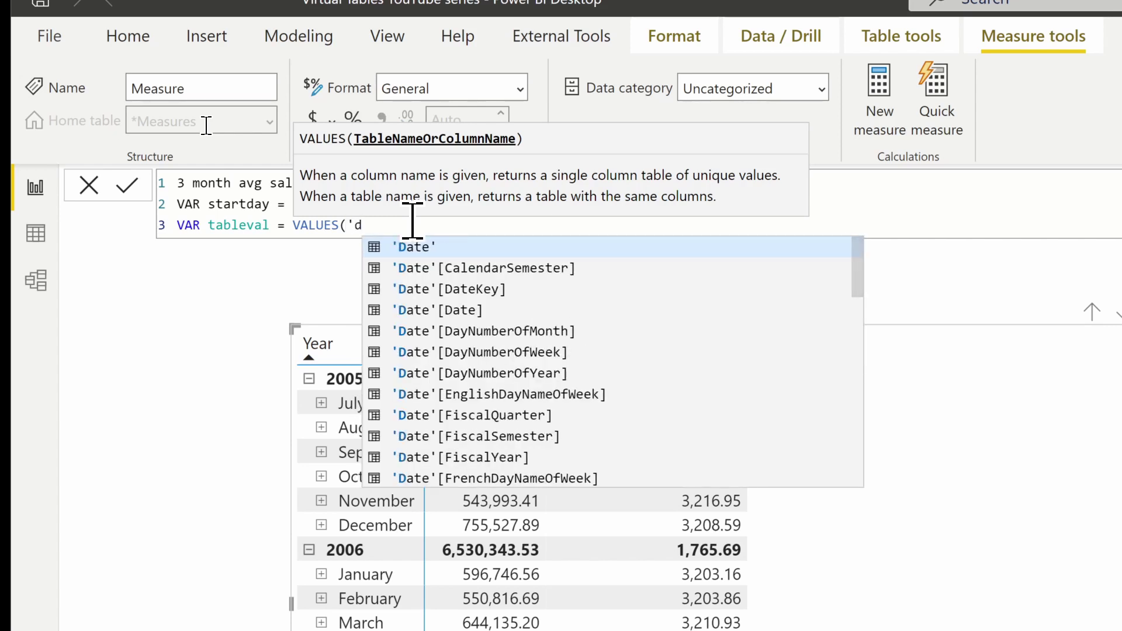
{"action": "key", "text": "Tab"}
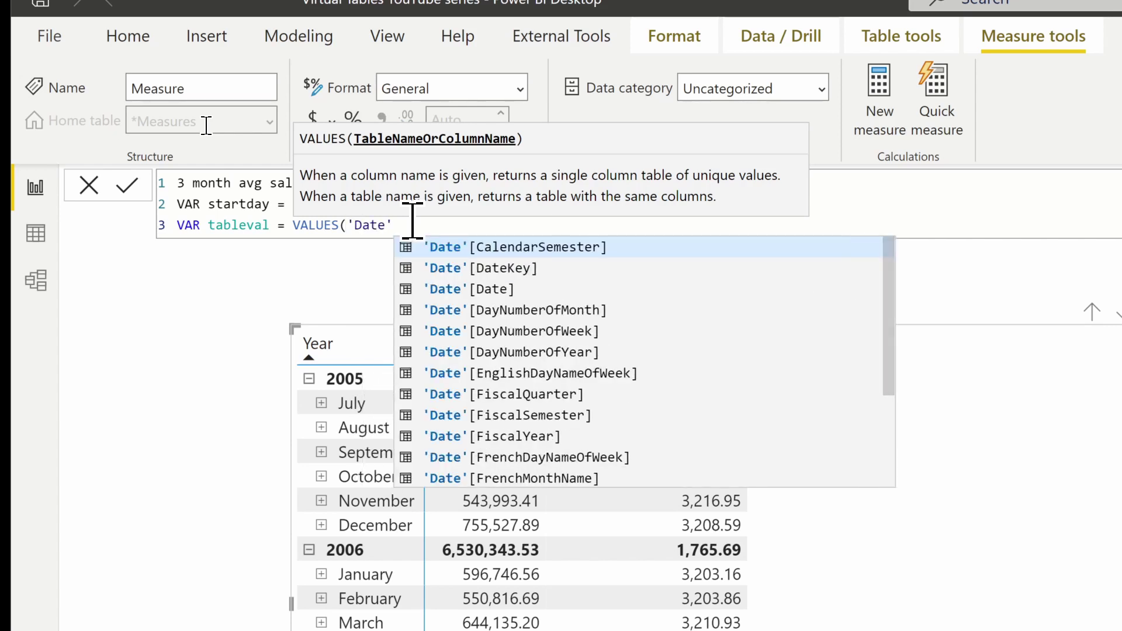
{"action": "type", "text": "[m"}
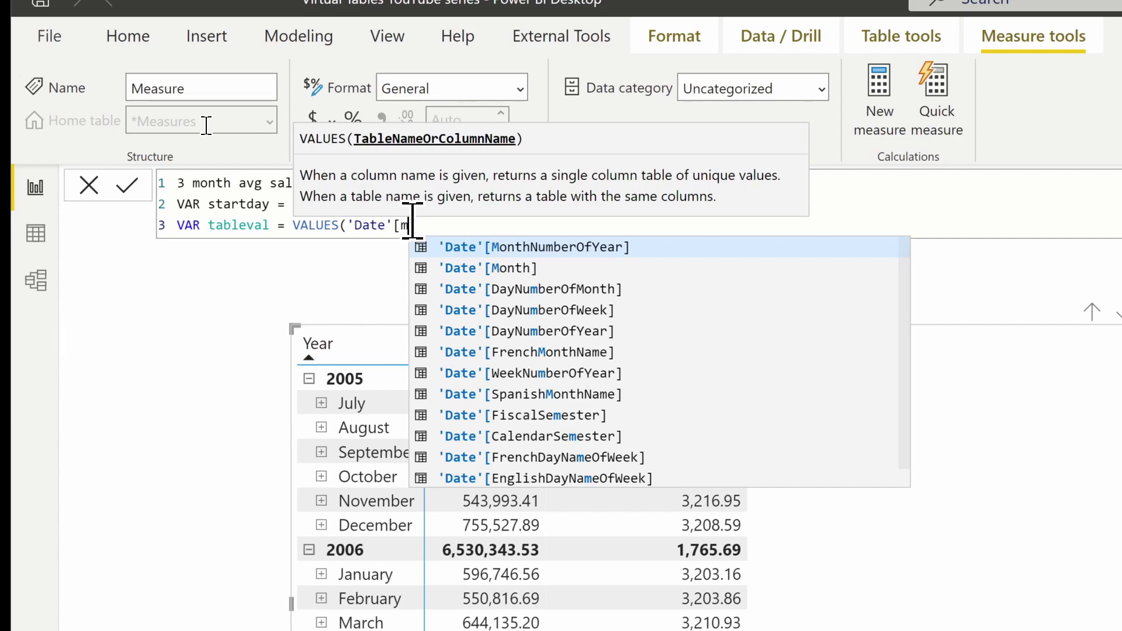
{"action": "key", "text": "Down"}
{"action": "key", "text": "Tab"}
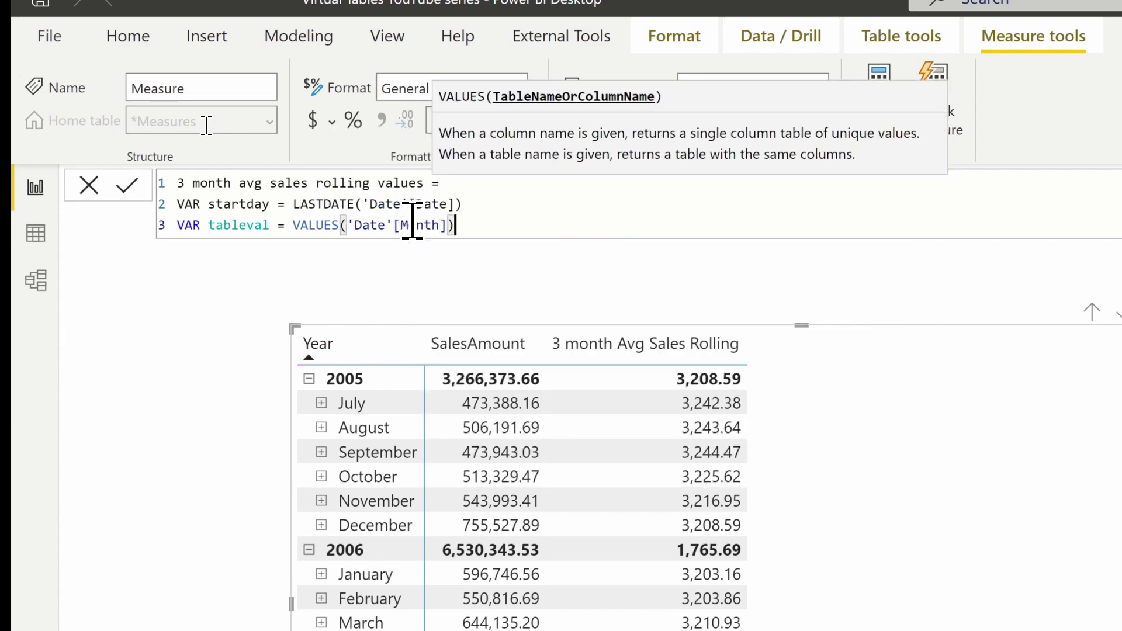
{"action": "type", "text": ")"}
Step: Add a return line below the variables
{"action": "key", "text": "shift+Return"}
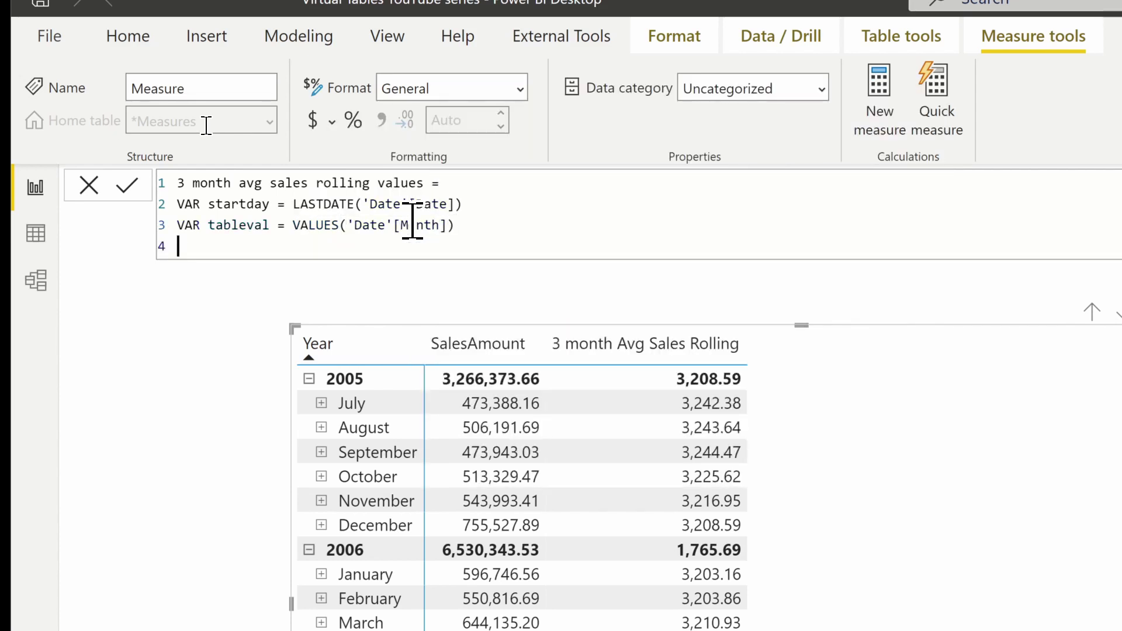
{"action": "type", "text": "return"}
{"action": "key", "text": "shift+Return"}
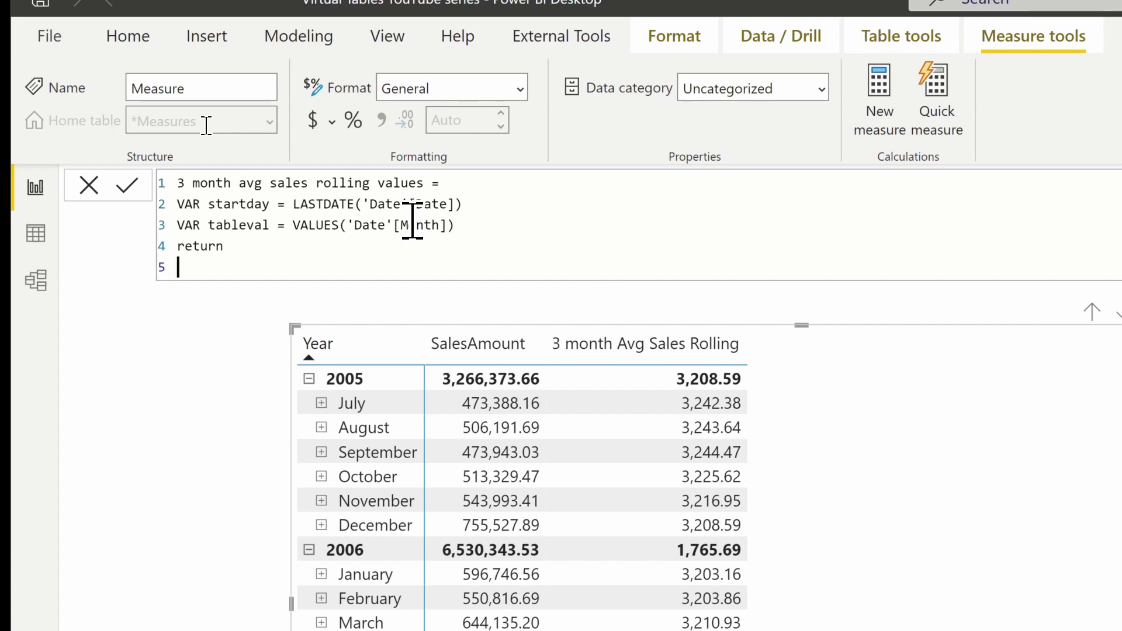
Step: Start the returned expression with CALCULATE( and a new line
{"action": "type", "text": "Ca"}
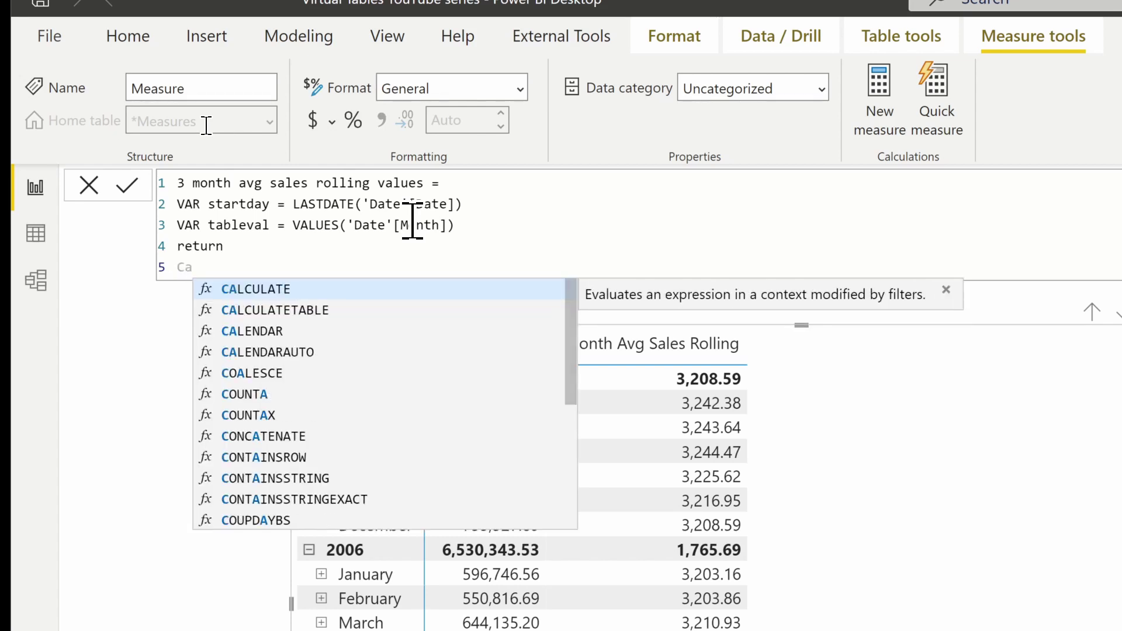
{"action": "key", "text": "Tab"}
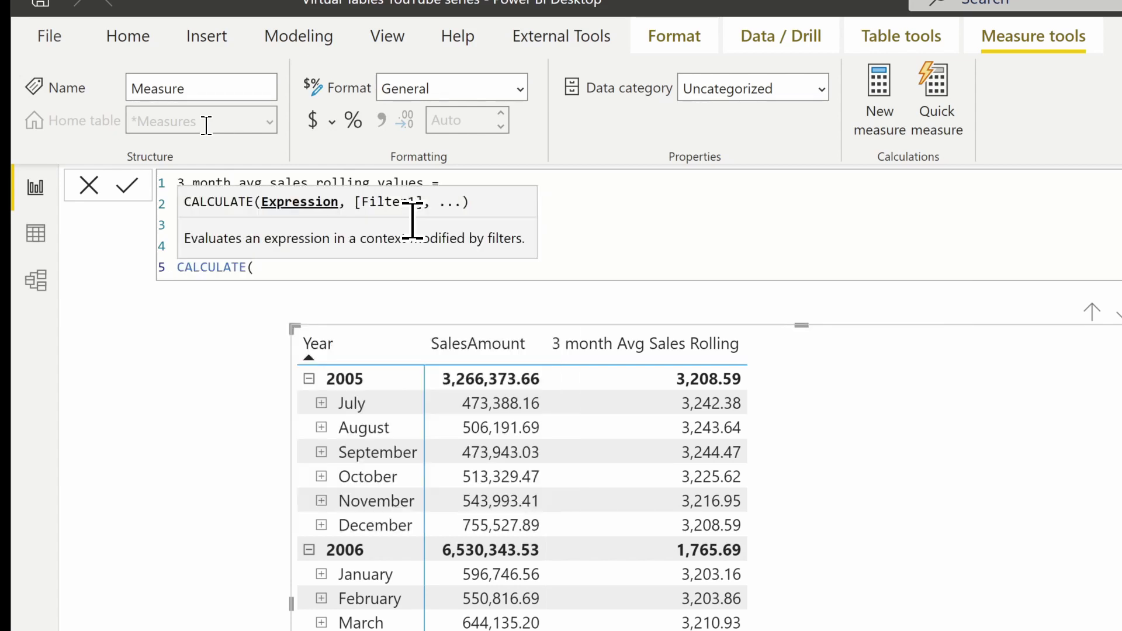
{"action": "key", "text": "shift+Return"}
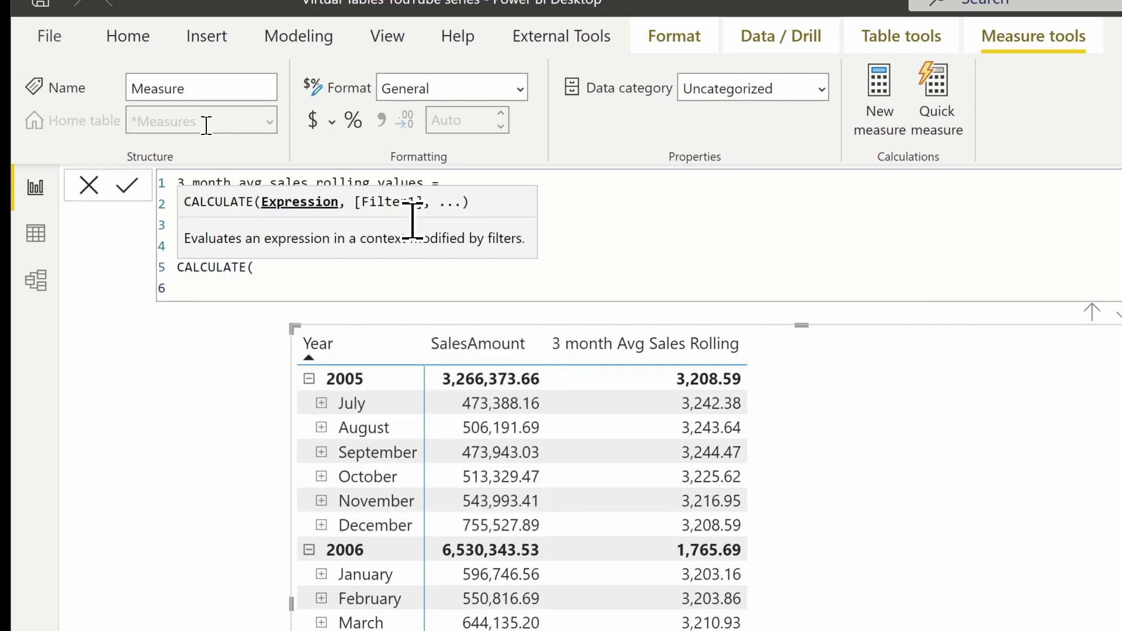
{"action": "key", "text": "Escape"}
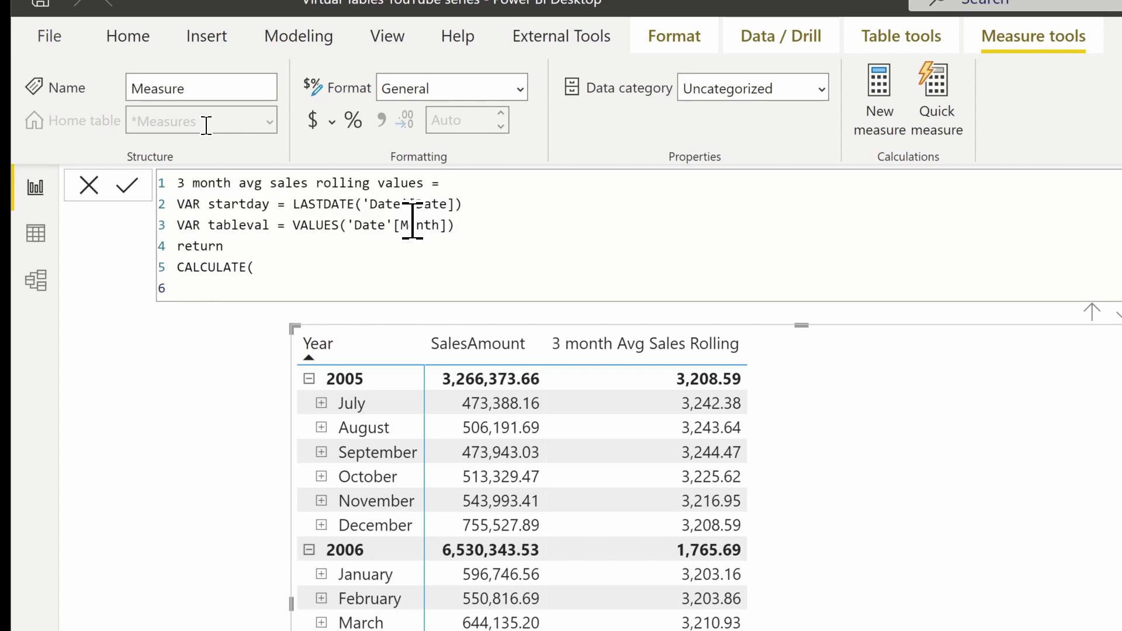
Step: Add AVERAGEX(tableval, [Total Sales]), as CALCULATE's first argument
{"action": "type", "text": "av"}
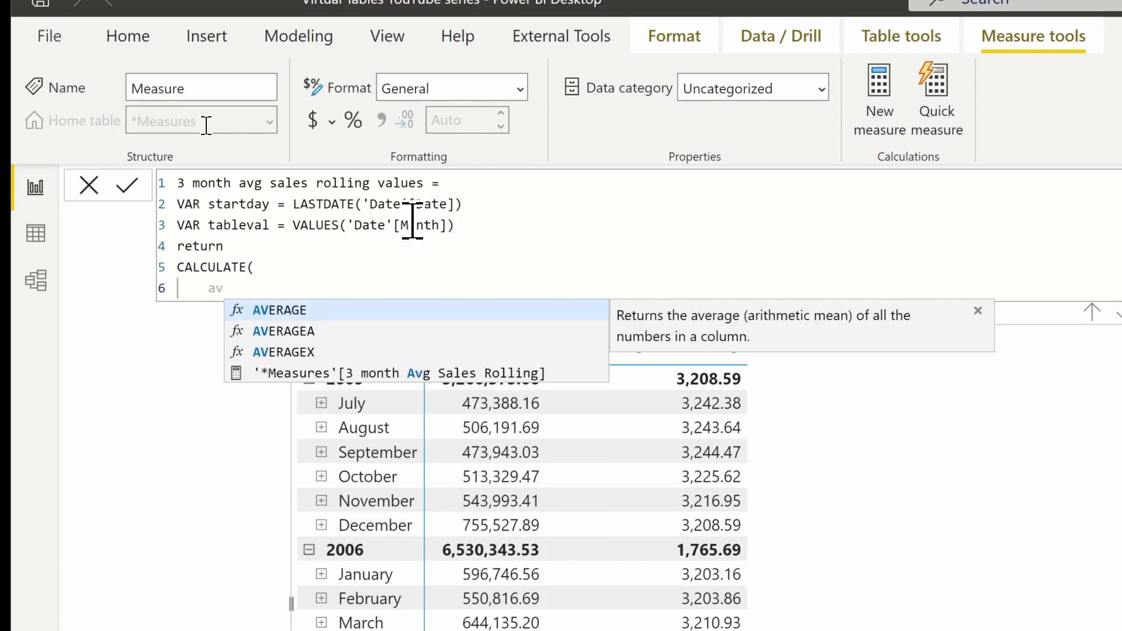
{"action": "key", "text": "Down"}
{"action": "key", "text": "Down"}
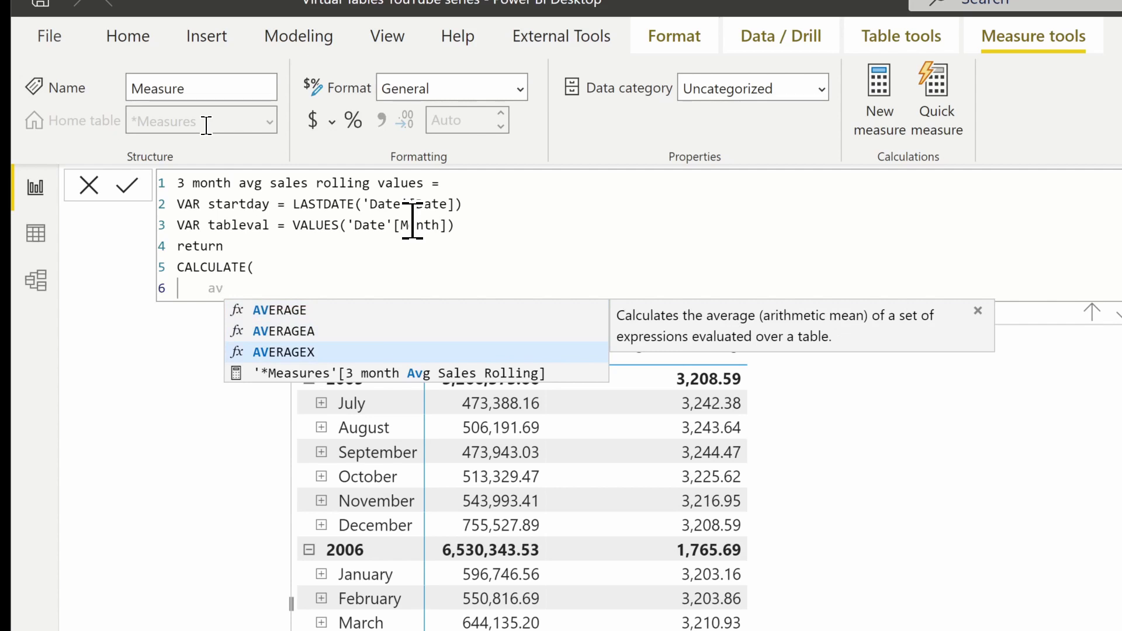
{"action": "key", "text": "Tab"}
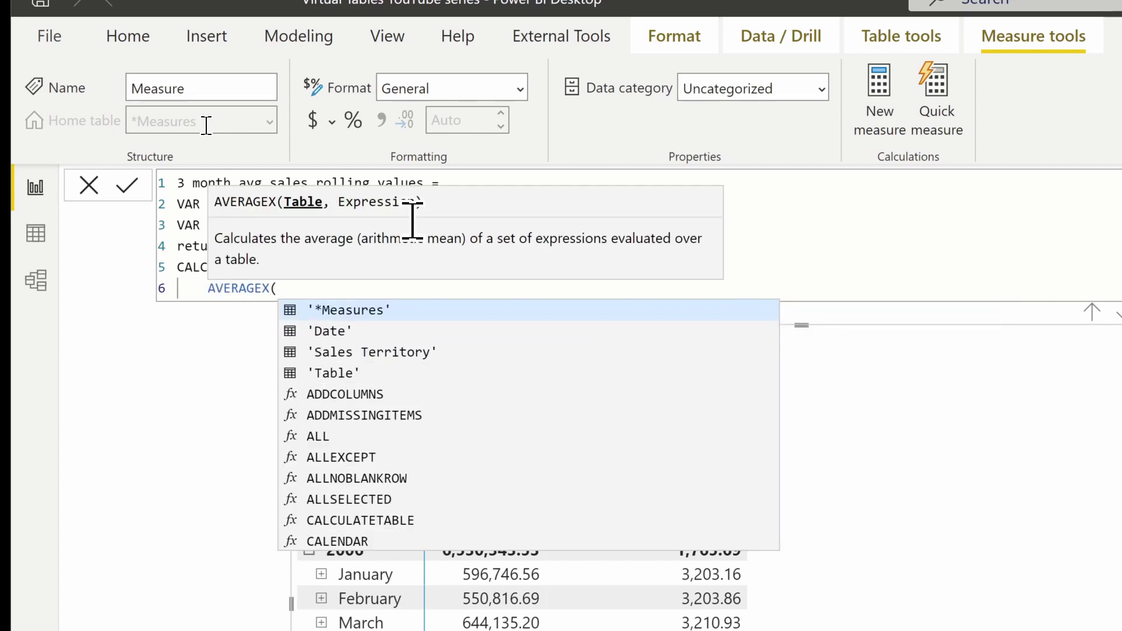
{"action": "key", "text": "shift+Return"}
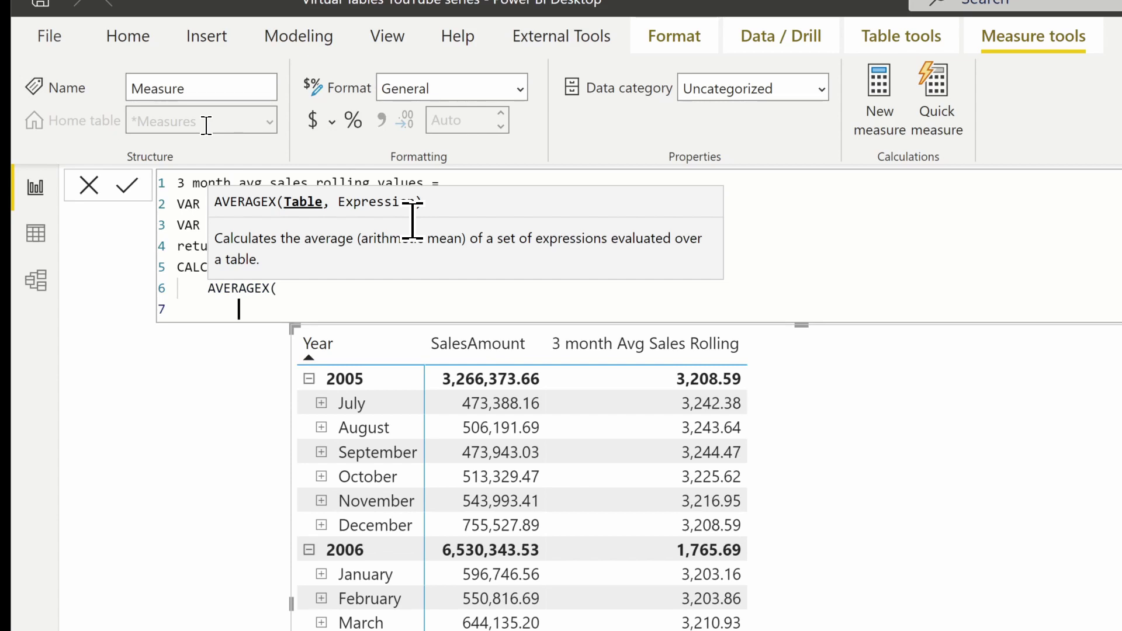
{"action": "key", "text": "Tab"}
{"action": "type", "text": "ta"}
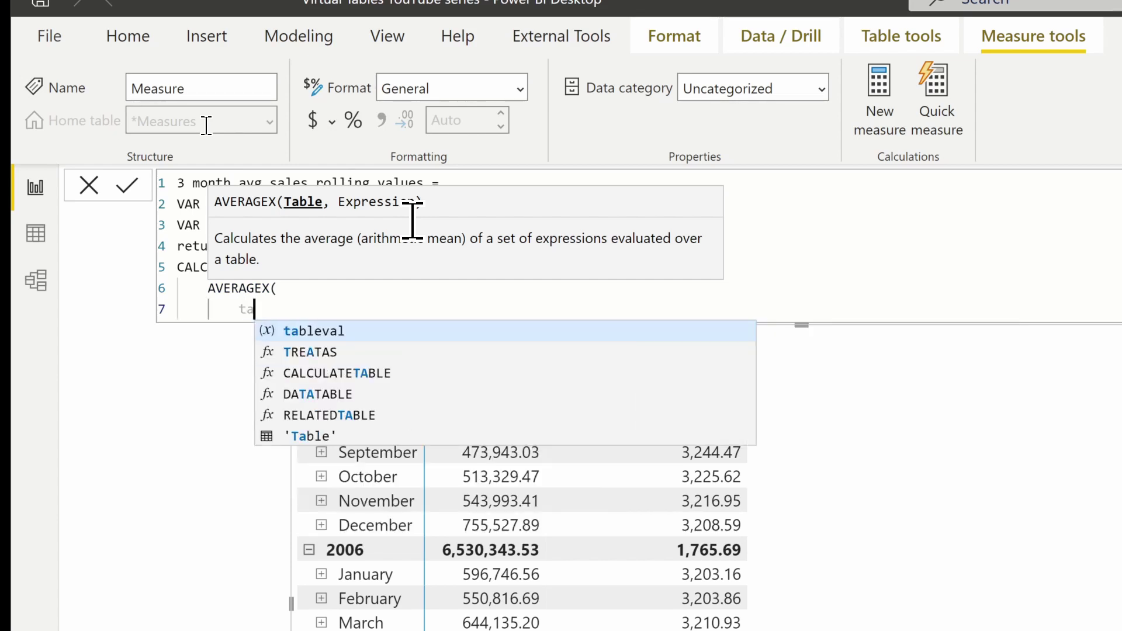
{"action": "key", "text": "Tab"}
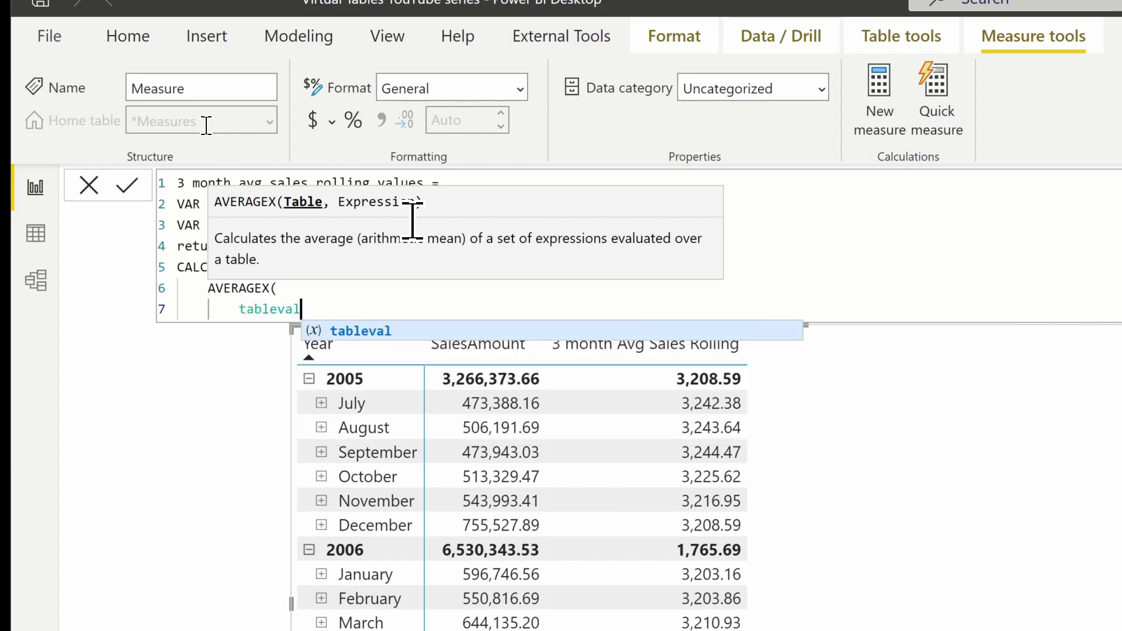
{"action": "key", "text": "Escape"}
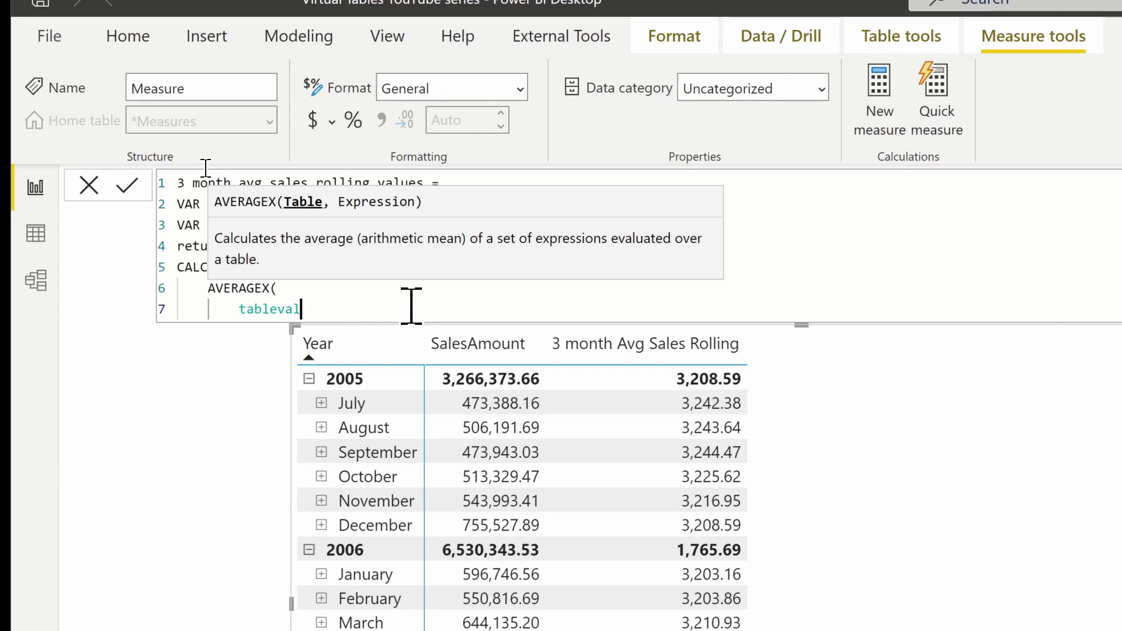
{"action": "type", "text": ","}
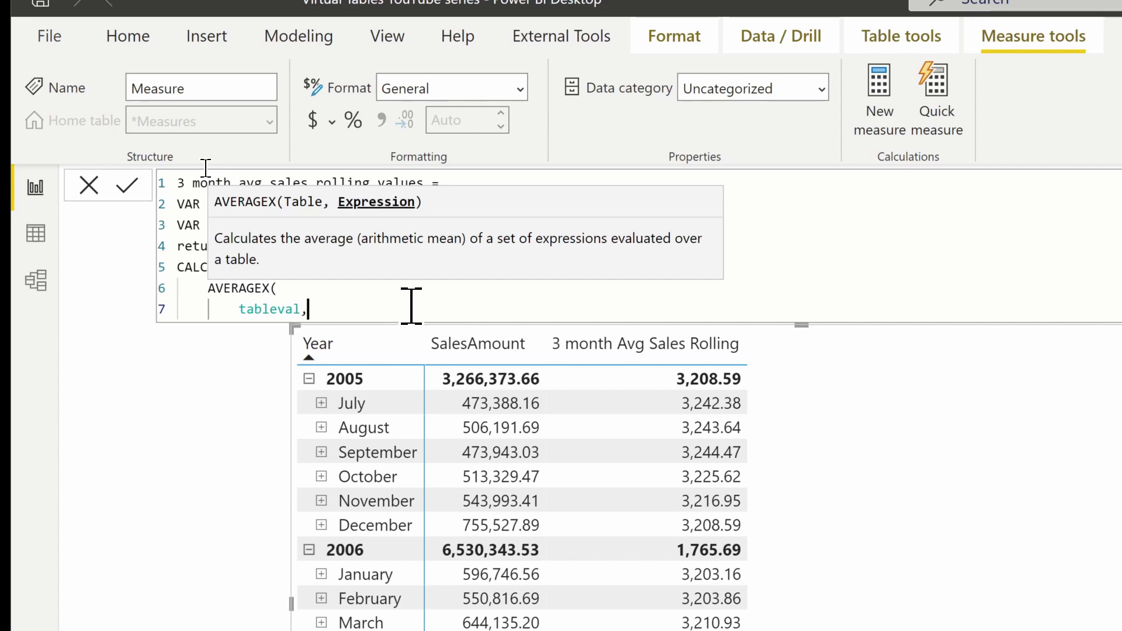
{"action": "type", "text": " [t"}
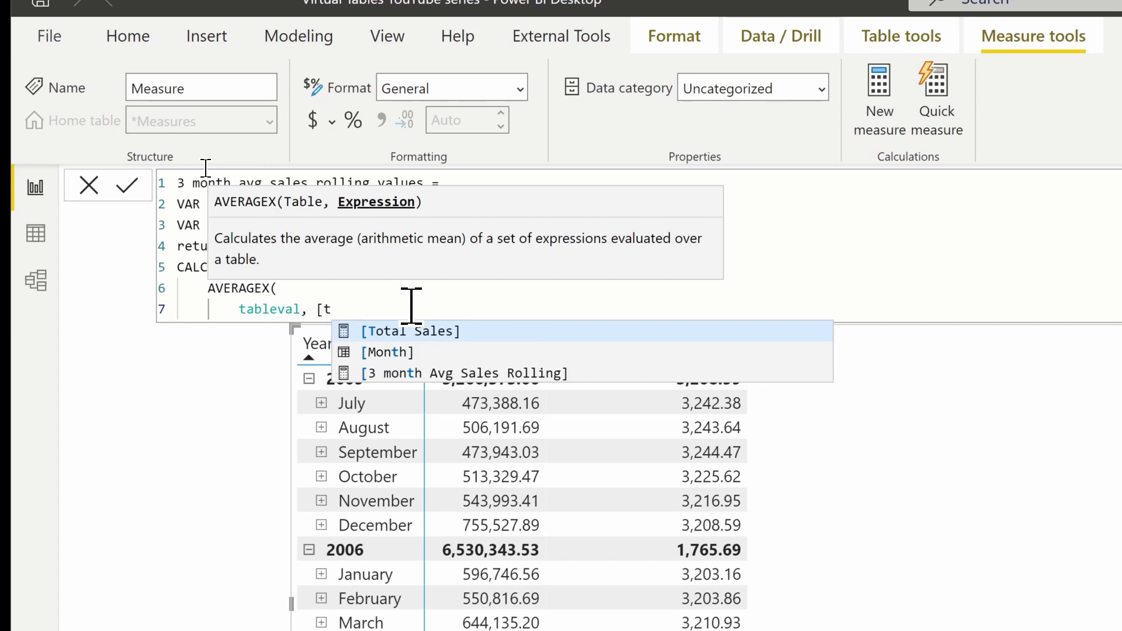
{"action": "key", "text": "Tab"}
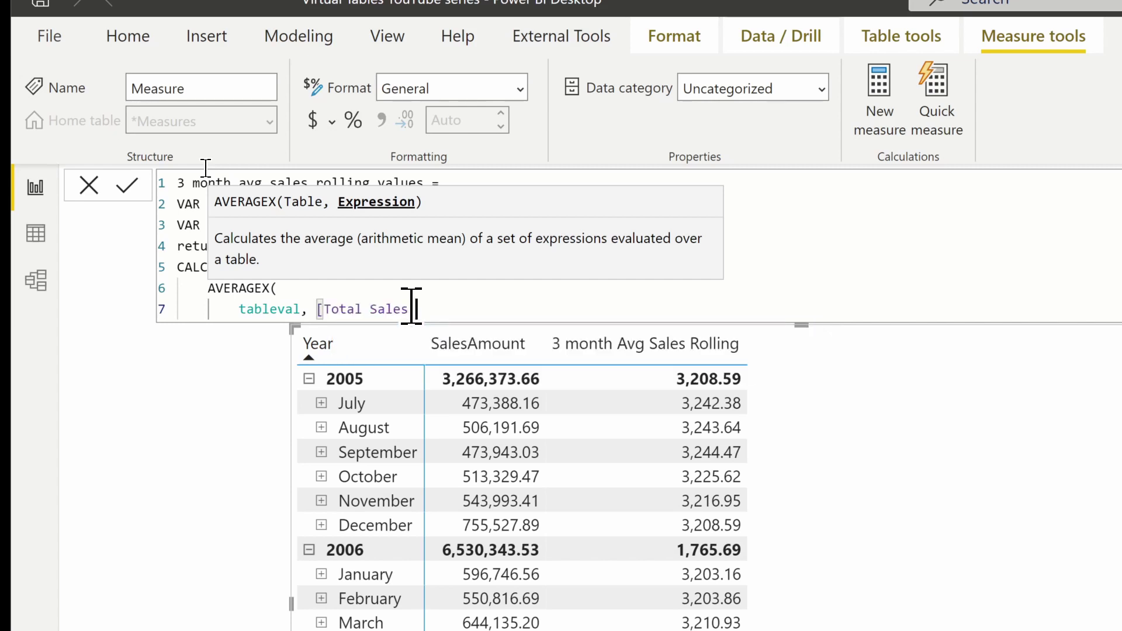
{"action": "type", "text": ")"}
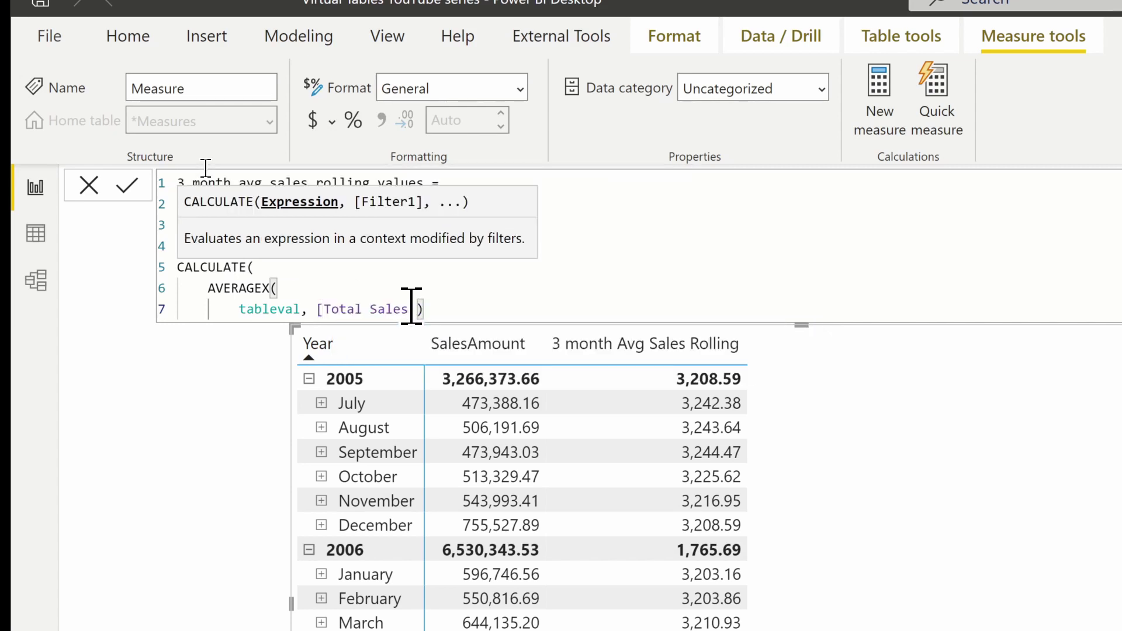
{"action": "type", "text": ","}
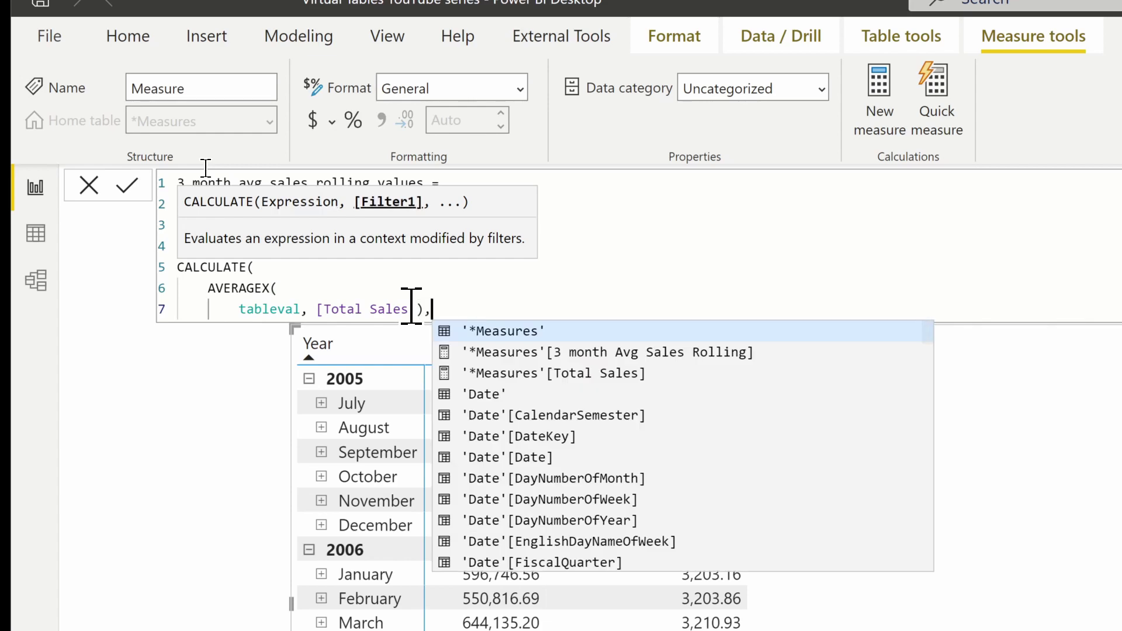
Step: Start the CALCULATE filter with DATESINPERIOD on 'Date'[Date]
{"action": "key", "text": "shift+Return"}
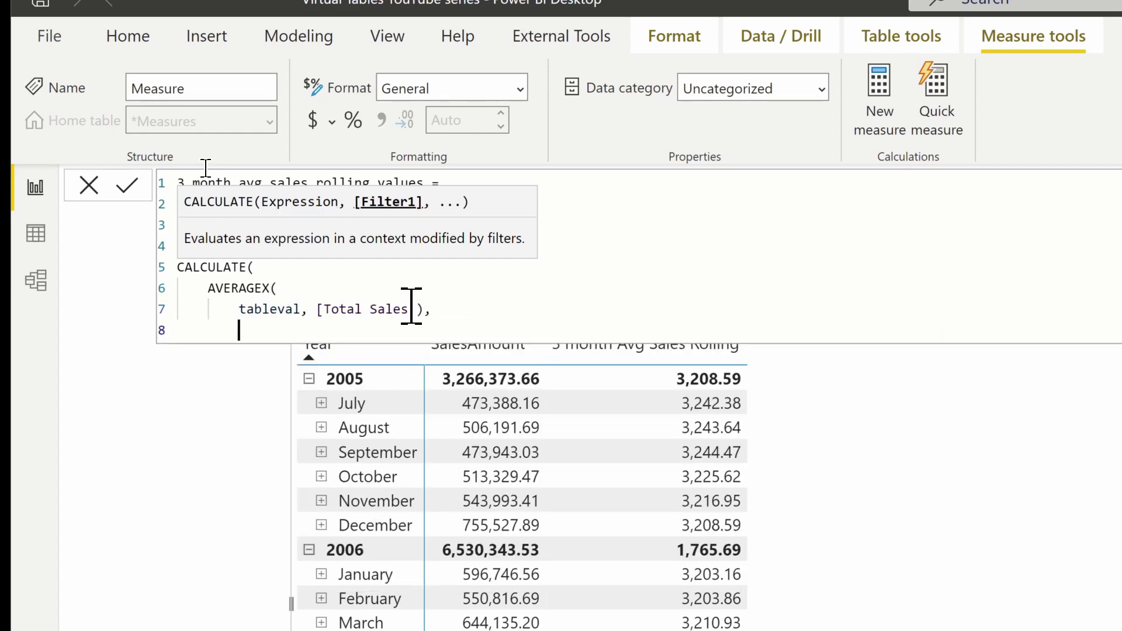
{"action": "type", "text": "da"}
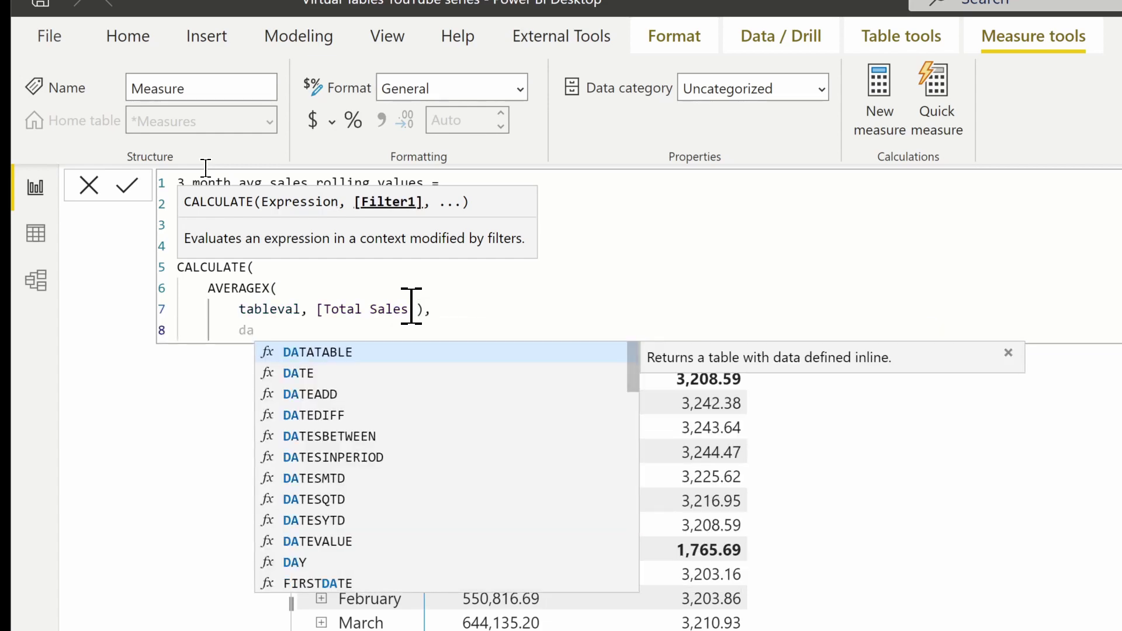
{"action": "type", "text": "tes"}
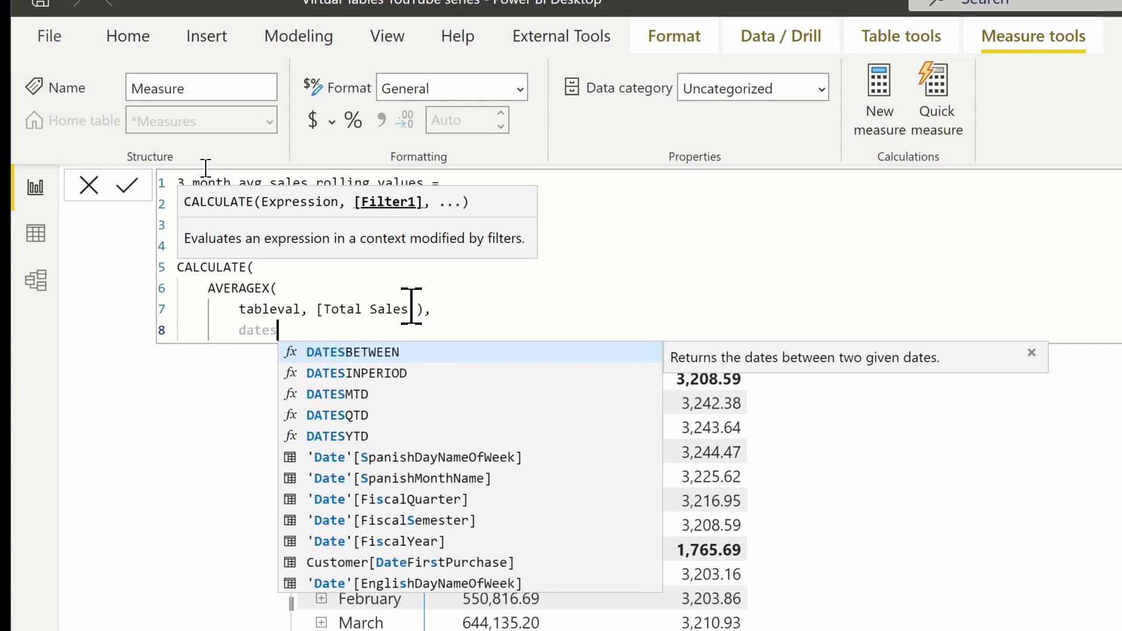
{"action": "key", "text": "Down"}
{"action": "key", "text": "Tab"}
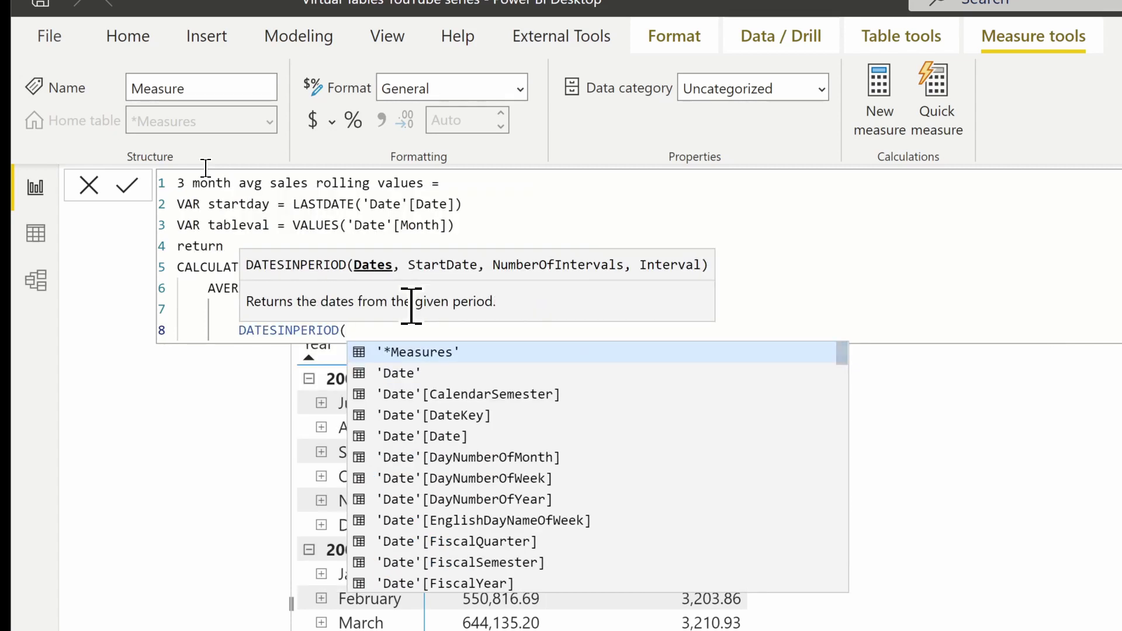
{"action": "type", "text": "'d"}
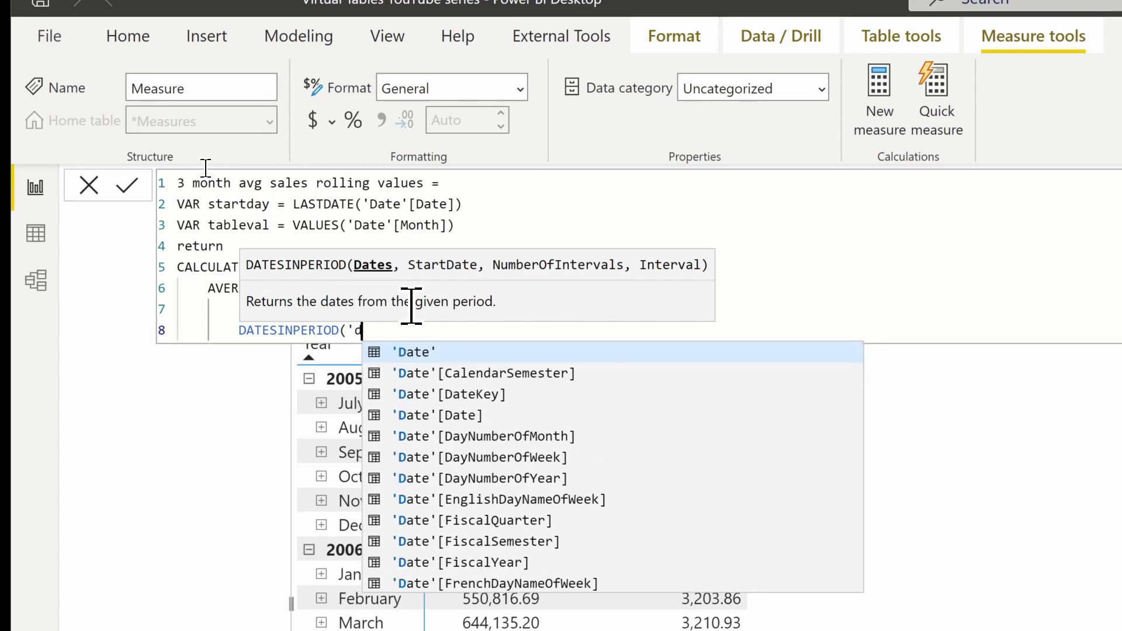
{"action": "key", "text": "Down"}
{"action": "key", "text": "Down"}
{"action": "key", "text": "Down"}
{"action": "key", "text": "Tab"}
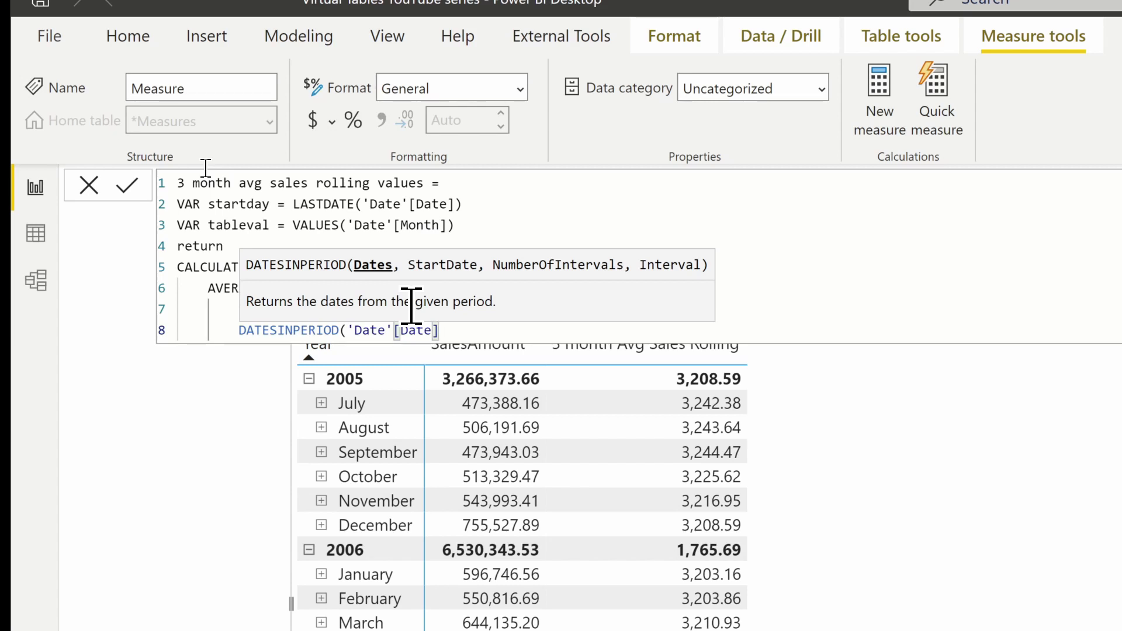
Step: Finish DATESINPERIOD with startday, -3 and MONTH as its remaining arguments
{"action": "type", "text": ", sta"}
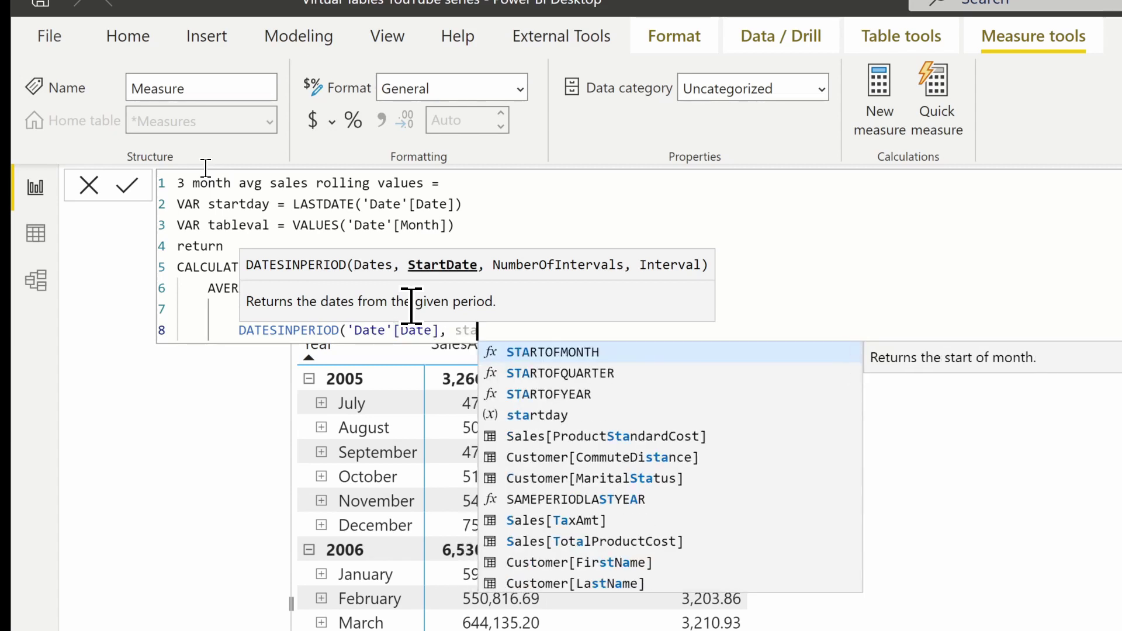
{"action": "key", "text": "Down"}
{"action": "key", "text": "Down"}
{"action": "key", "text": "Down"}
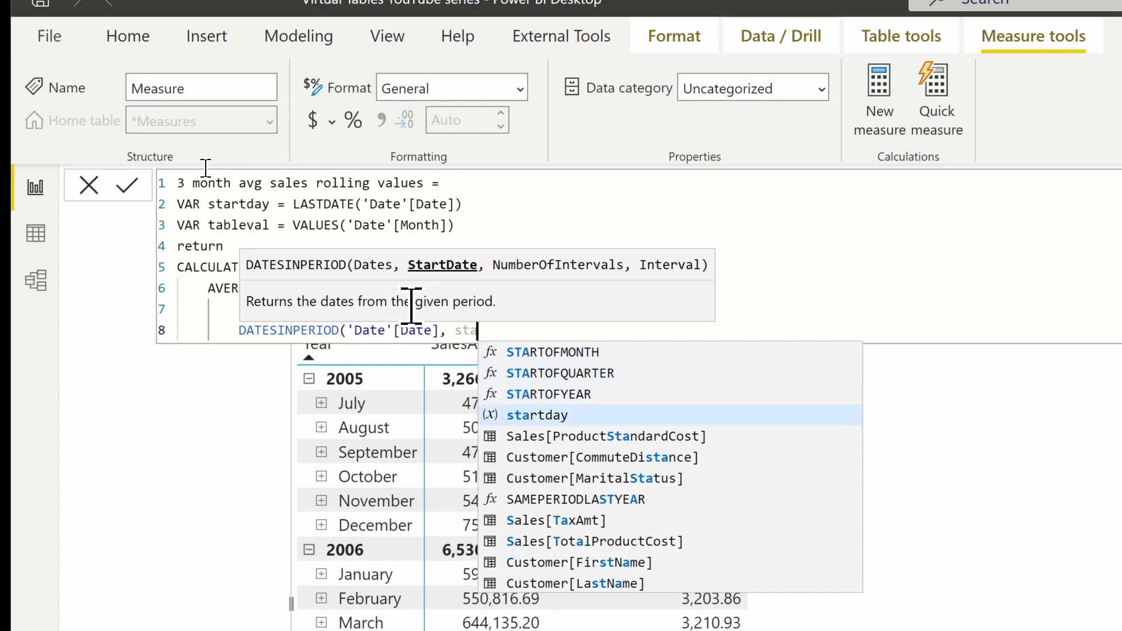
{"action": "key", "text": "Tab"}
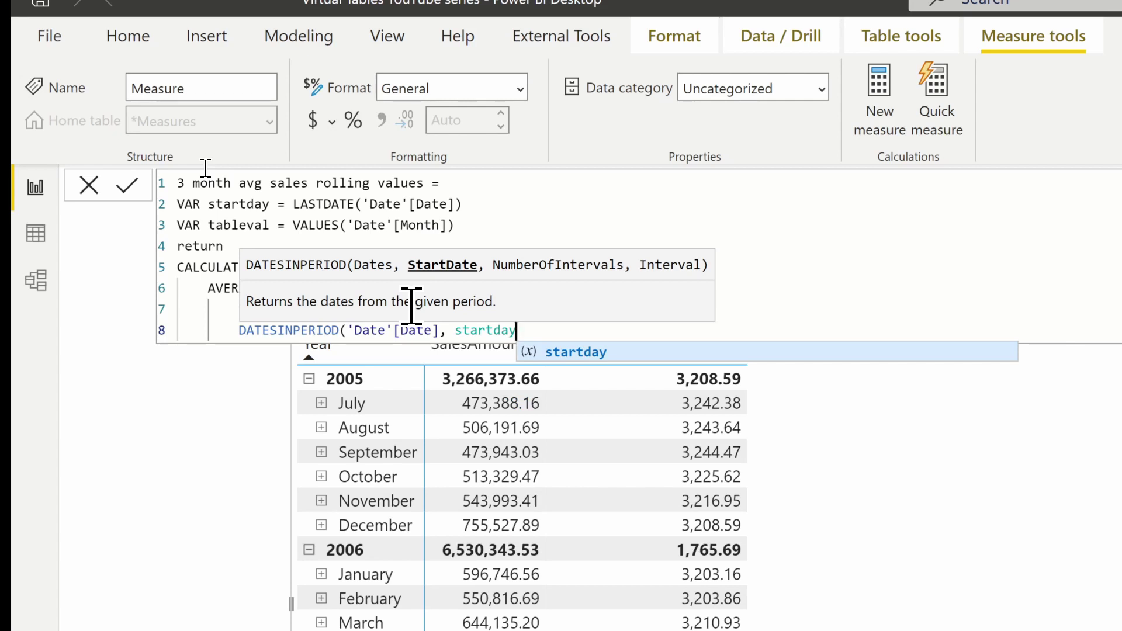
{"action": "type", "text": ","}
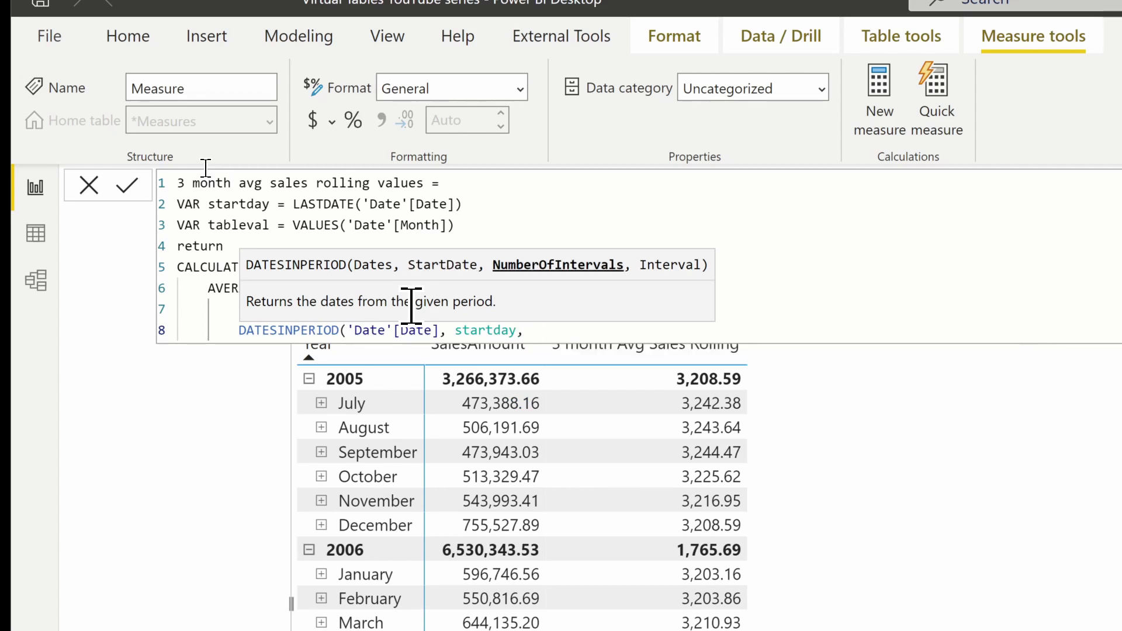
{"action": "type", "text": " -3,"}
{"action": "key", "text": "Escape"}
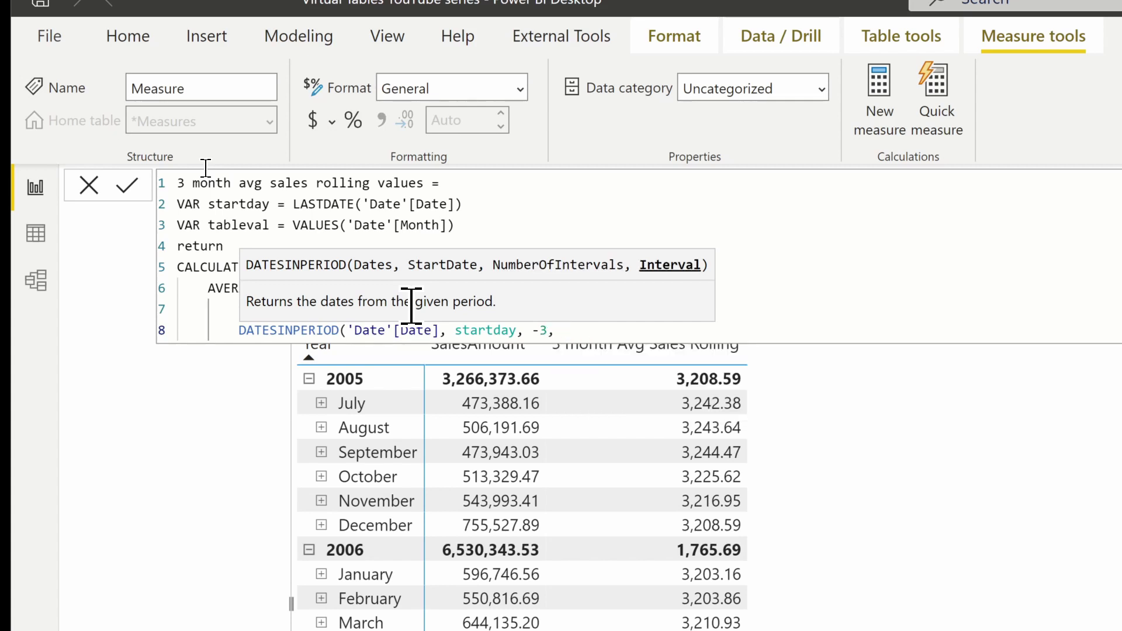
{"action": "type", "text": "month"}
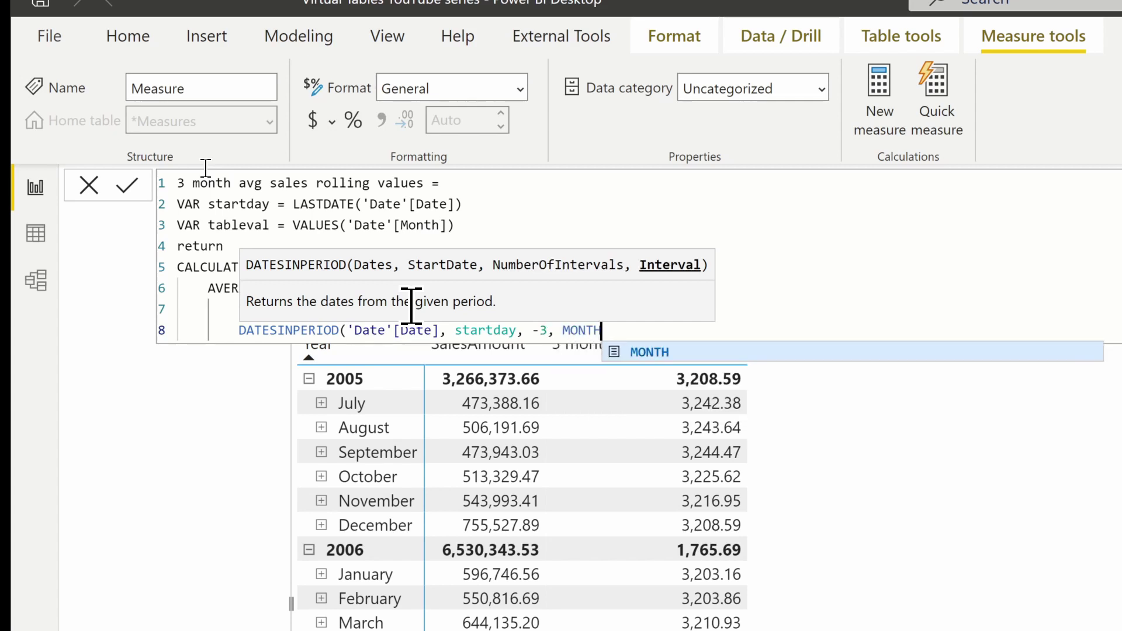
{"action": "type", "text": ")"}
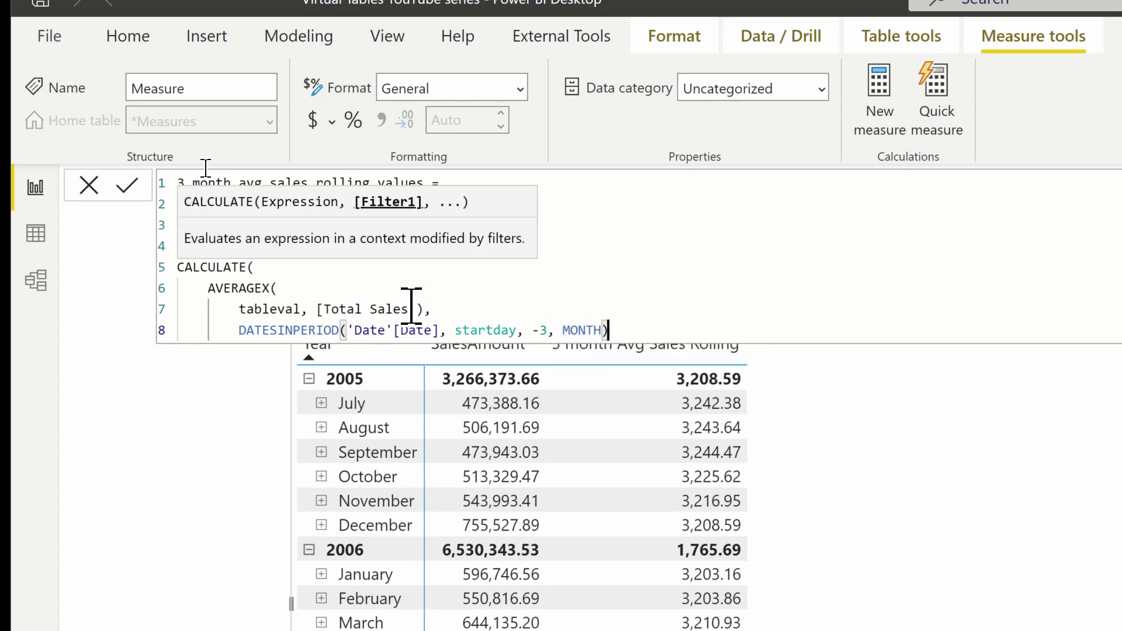
{"action": "left_click", "coordinate": [411, 309]}
Step: Close the [Total Sales] bracket and the final parenthesis, and commit the 3 month avg sales rolling values formula
{"action": "type", "text": "]"}
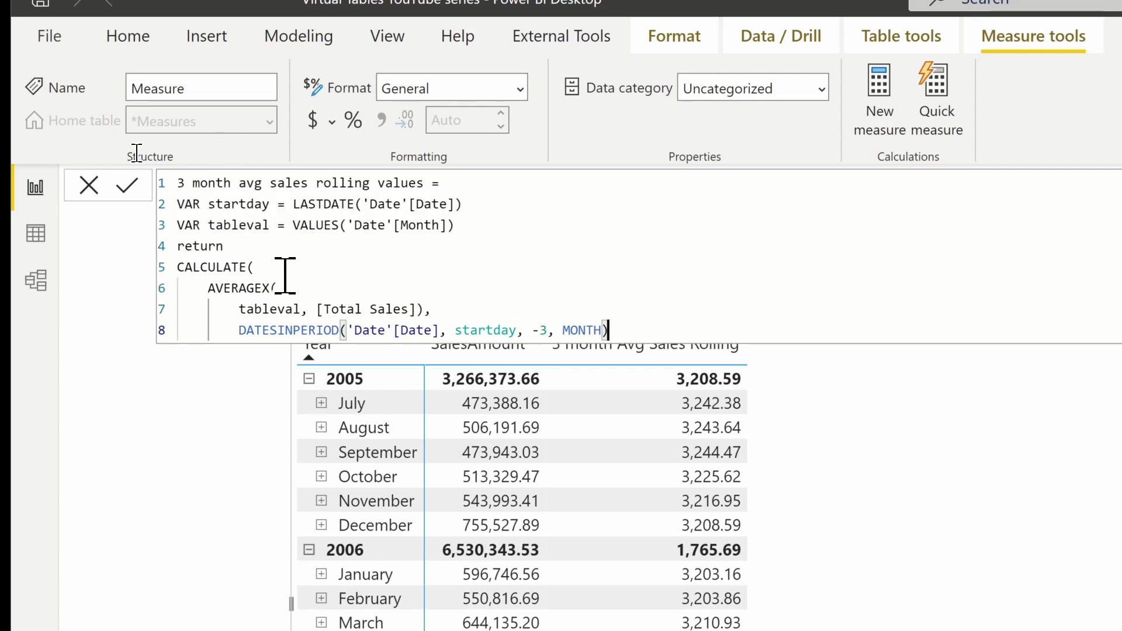
{"action": "left_click", "coordinate": [240, 305]}
{"action": "left_click_drag", "start_coordinate": [240, 305], "coordinate": [426, 306]}
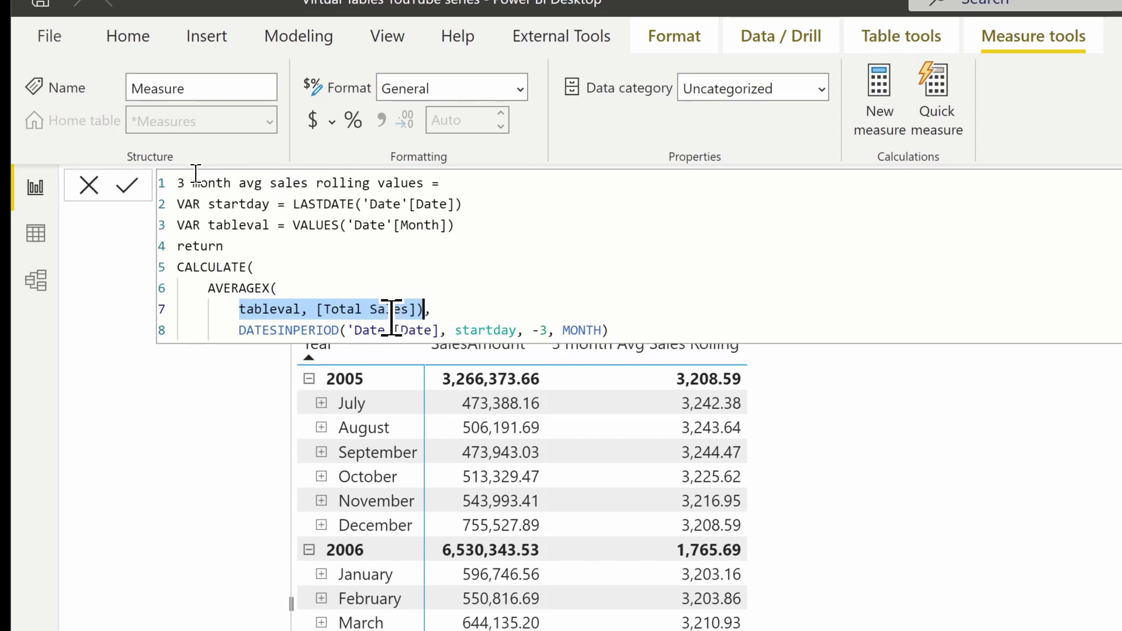
{"action": "left_click", "coordinate": [489, 307]}
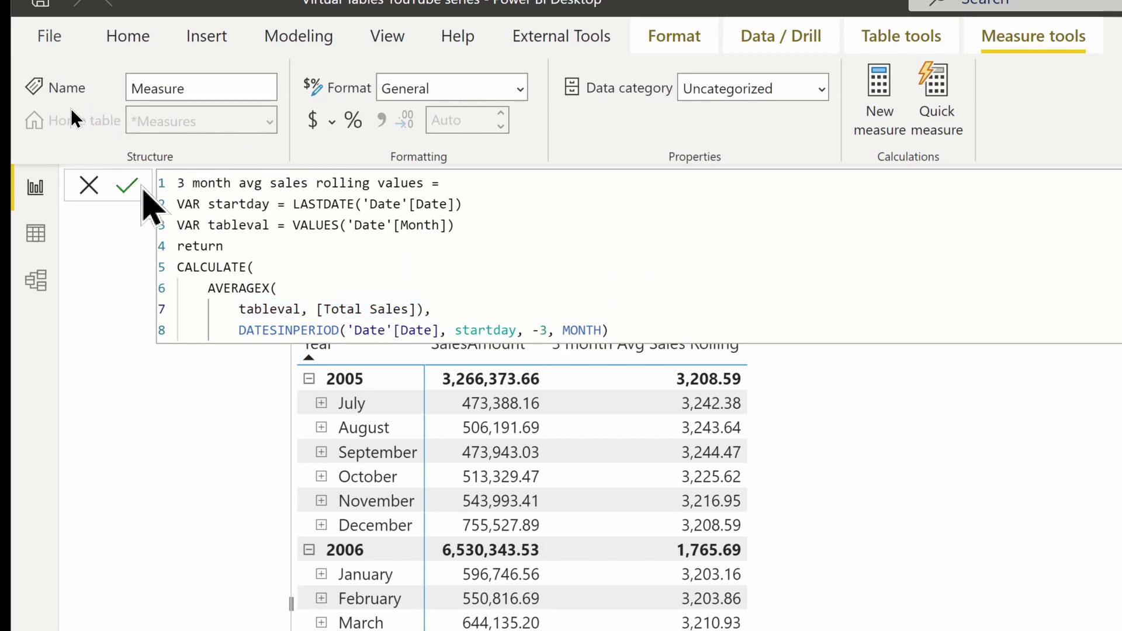
{"action": "left_click", "coordinate": [127, 186]}
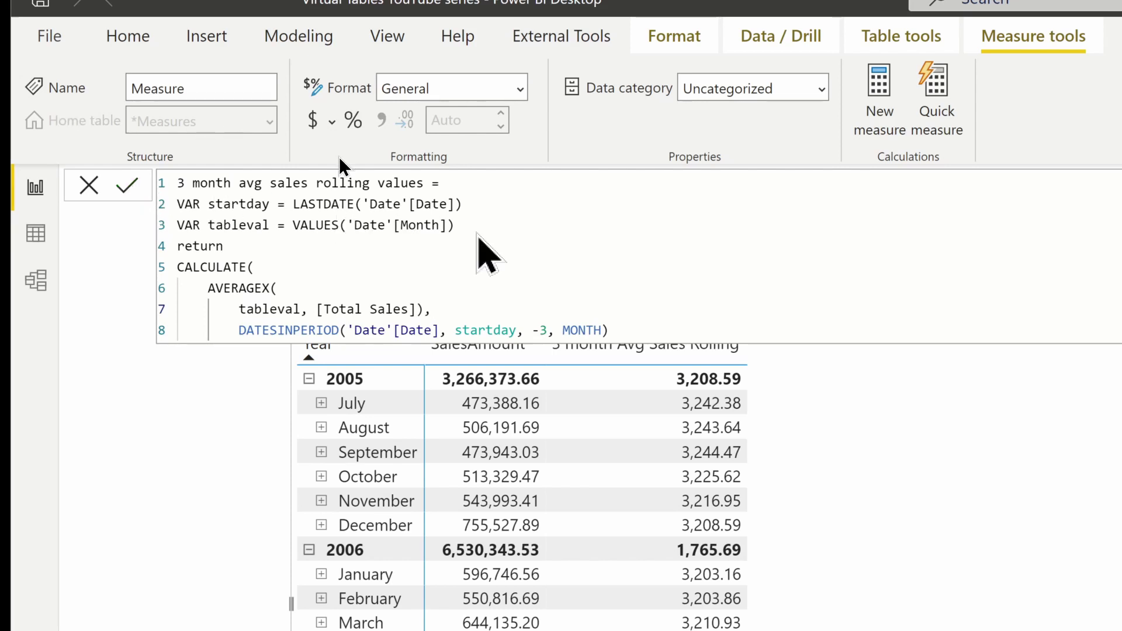
{"action": "type", "text": ")"}
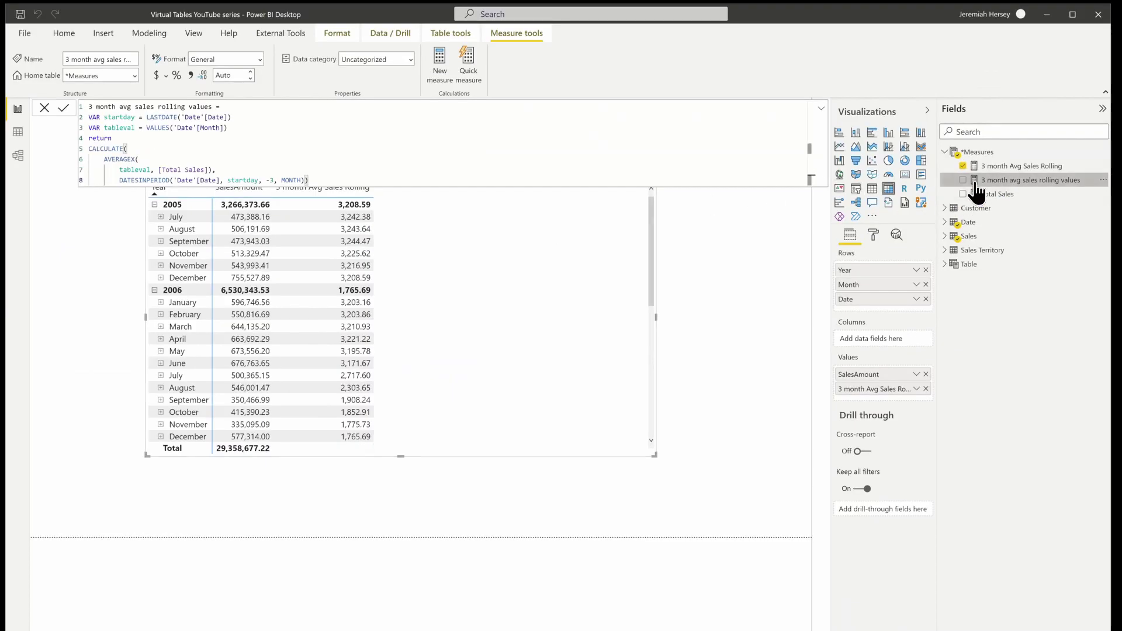
Step: Tick 3 month avg sales rolling values in the Fields pane to add it to the matrix Values
{"action": "left_click", "coordinate": [963, 180]}
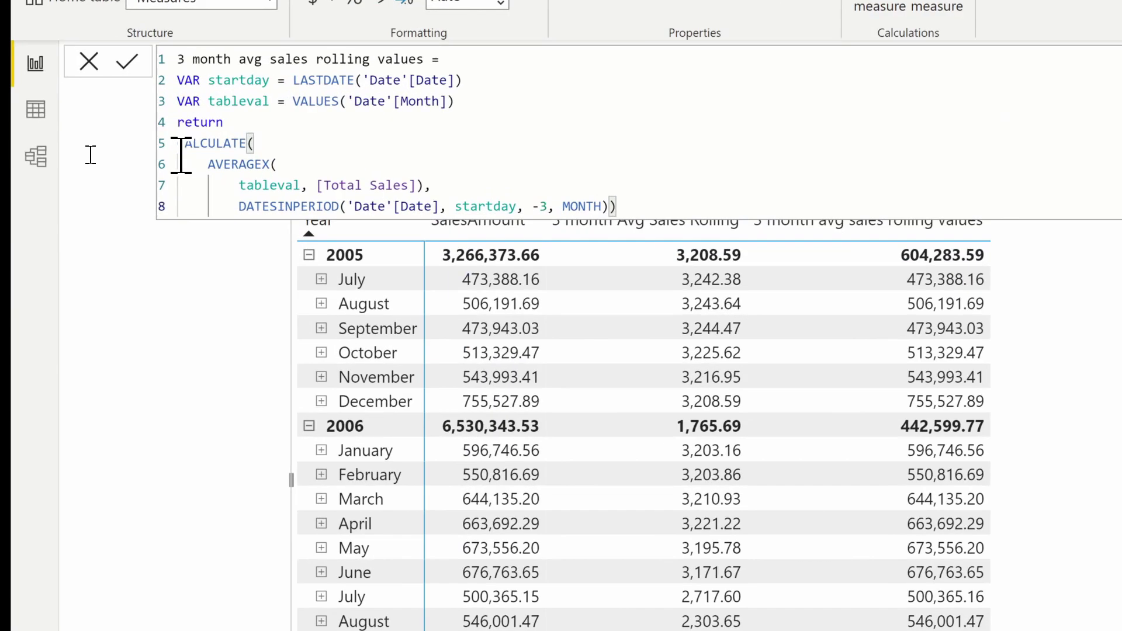
Step: Replace tableval in AVERAGEX with VALUES('Date'[Month]) and commit the revised measure
{"action": "double_click", "coordinate": [295, 185]}
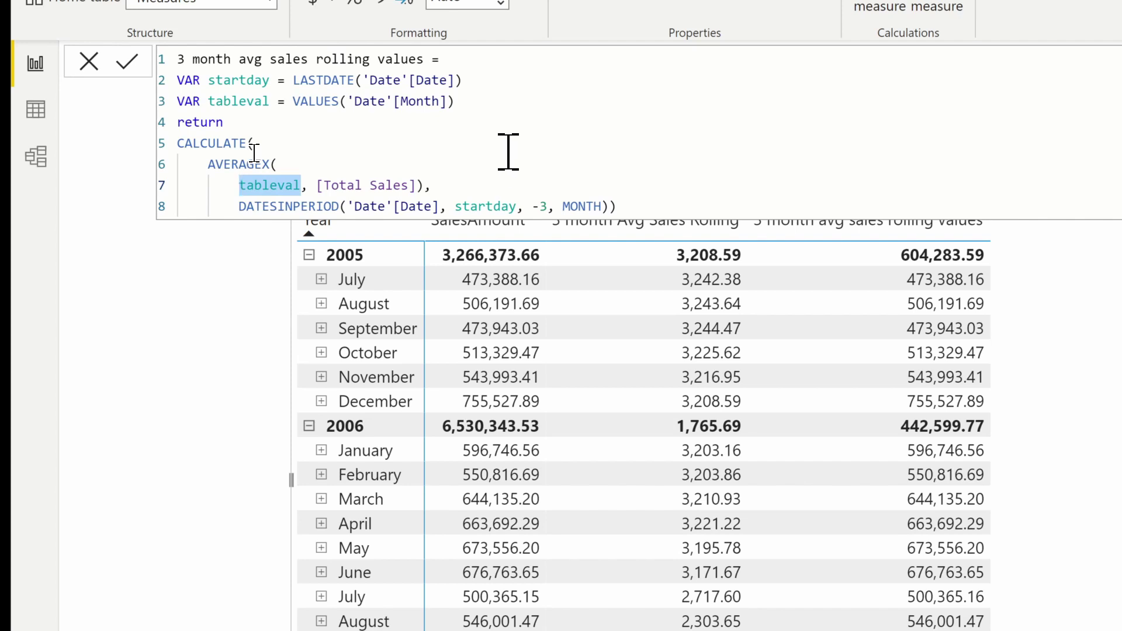
{"action": "key", "text": "BackSpace"}
{"action": "type", "text": "V"}
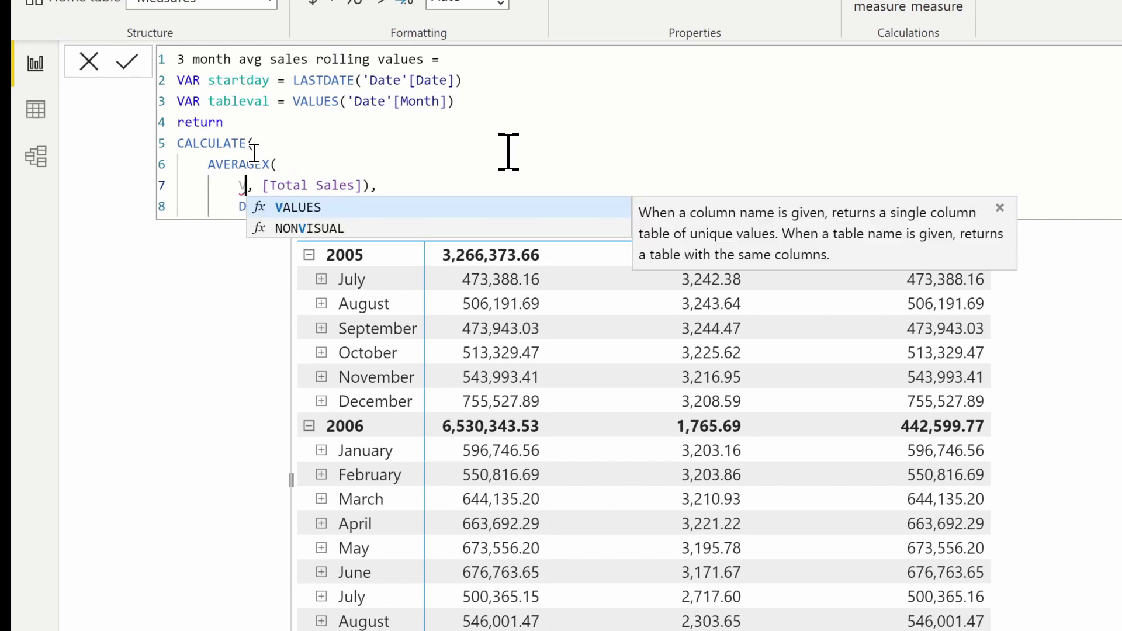
{"action": "key", "text": "Tab"}
{"action": "type", "text": "'d"}
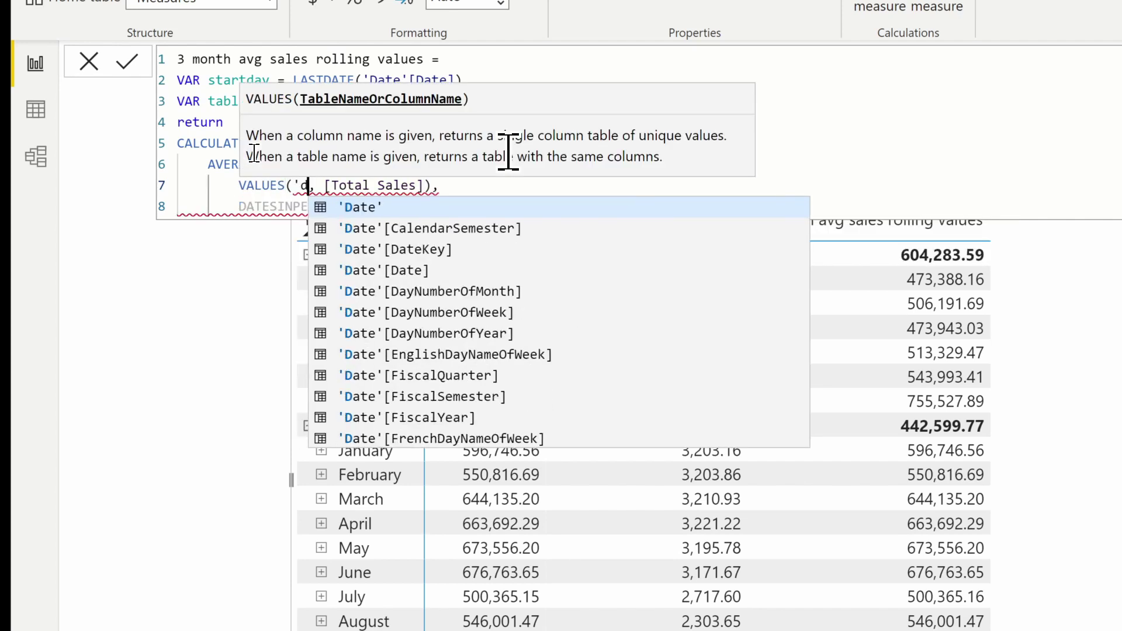
{"action": "key", "text": "Tab"}
{"action": "type", "text": "["}
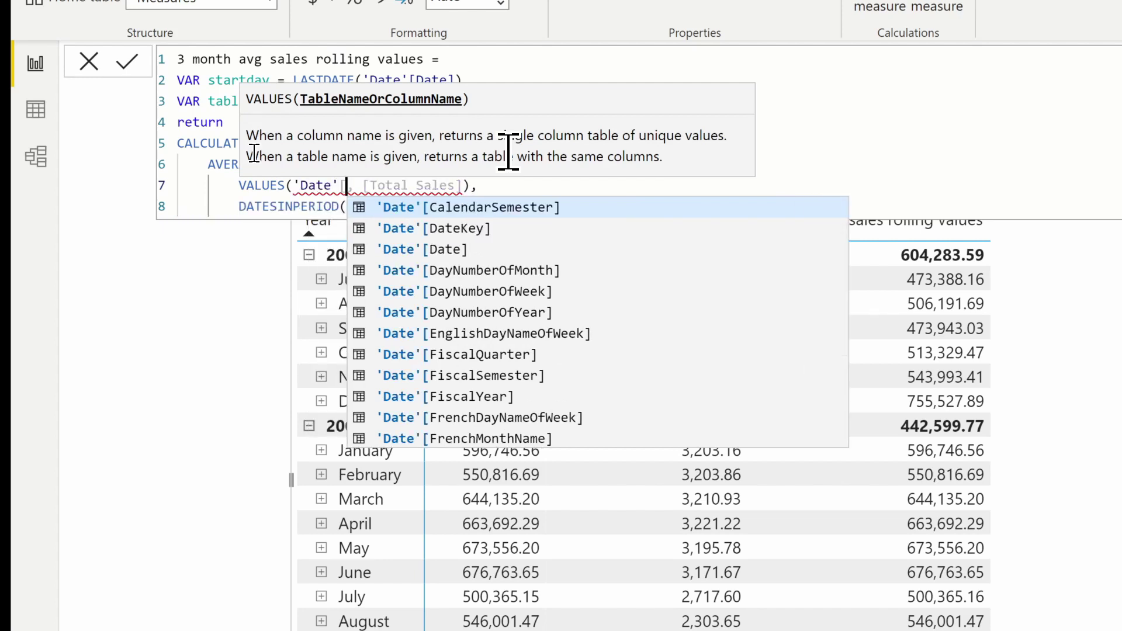
{"action": "type", "text": "m"}
{"action": "key", "text": "Down"}
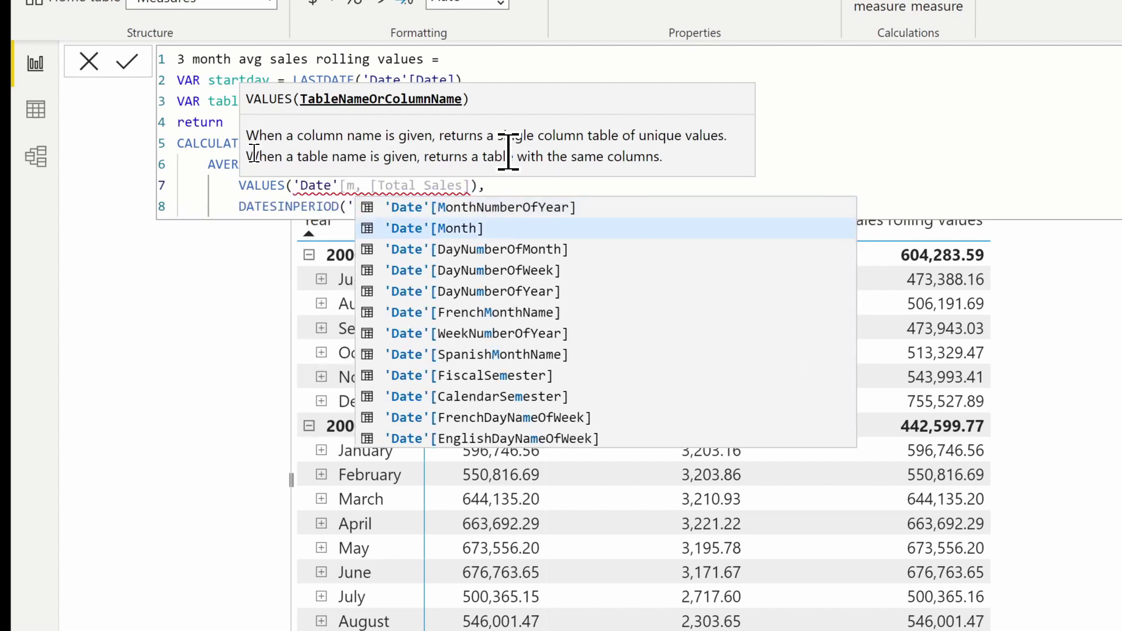
{"action": "key", "text": "Tab"}
{"action": "type", "text": ")"}
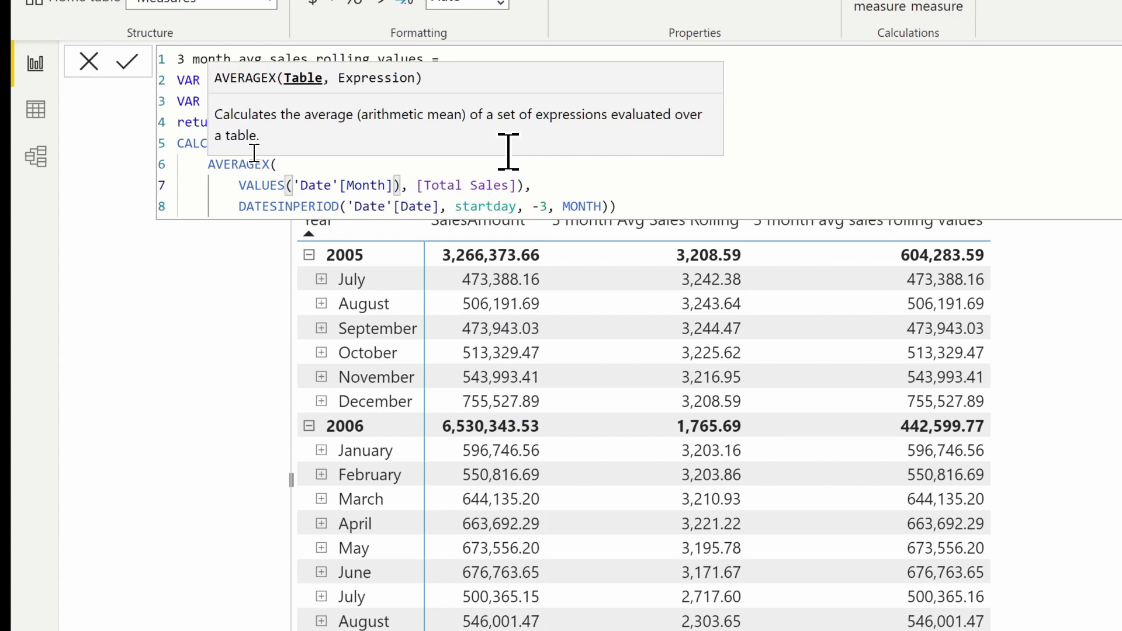
{"action": "left_click", "coordinate": [655, 202]}
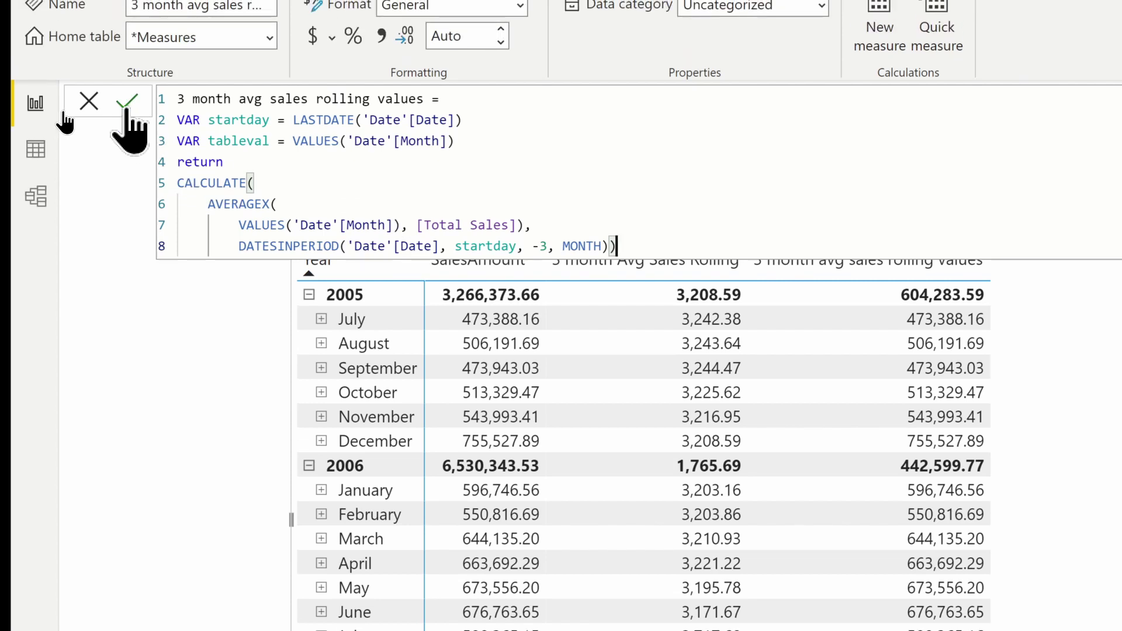
{"action": "left_click", "coordinate": [127, 104]}
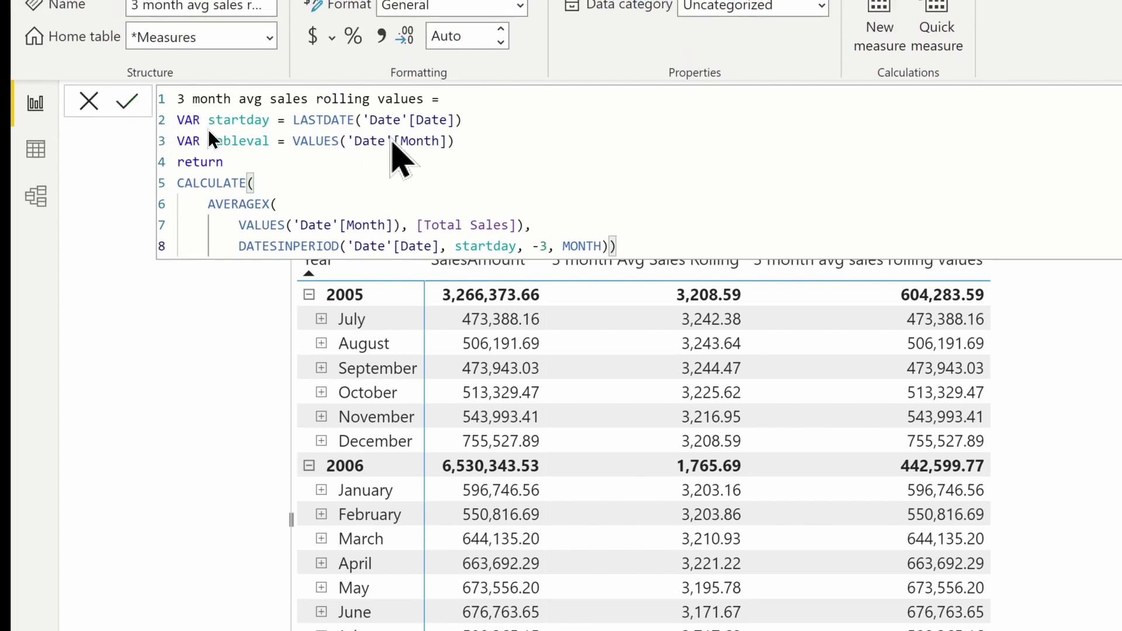